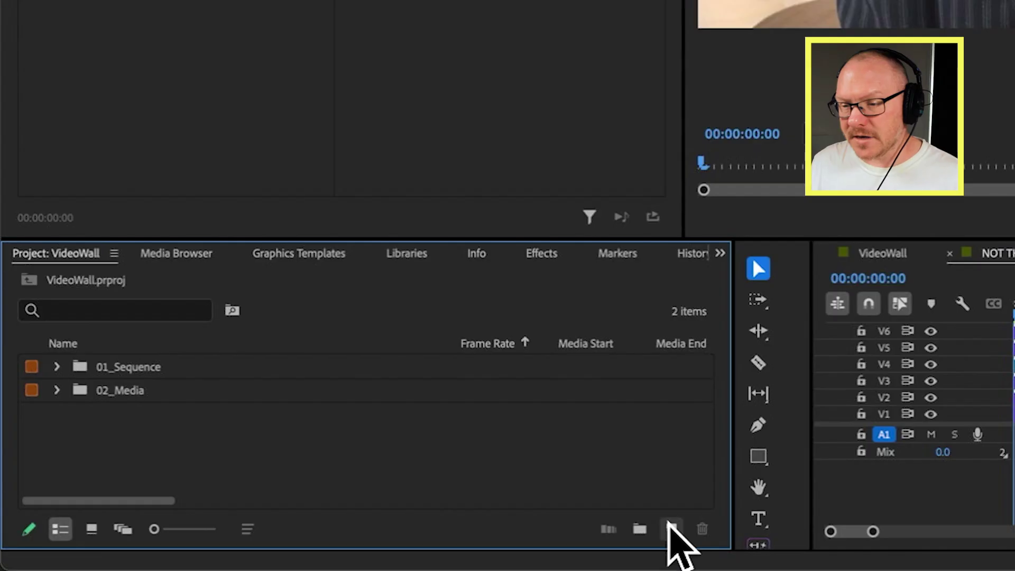
Step: Create a new sequence named VideoWall using the HD 1080p 23.976 fps preset and make its timeline active
left_click(672, 529)
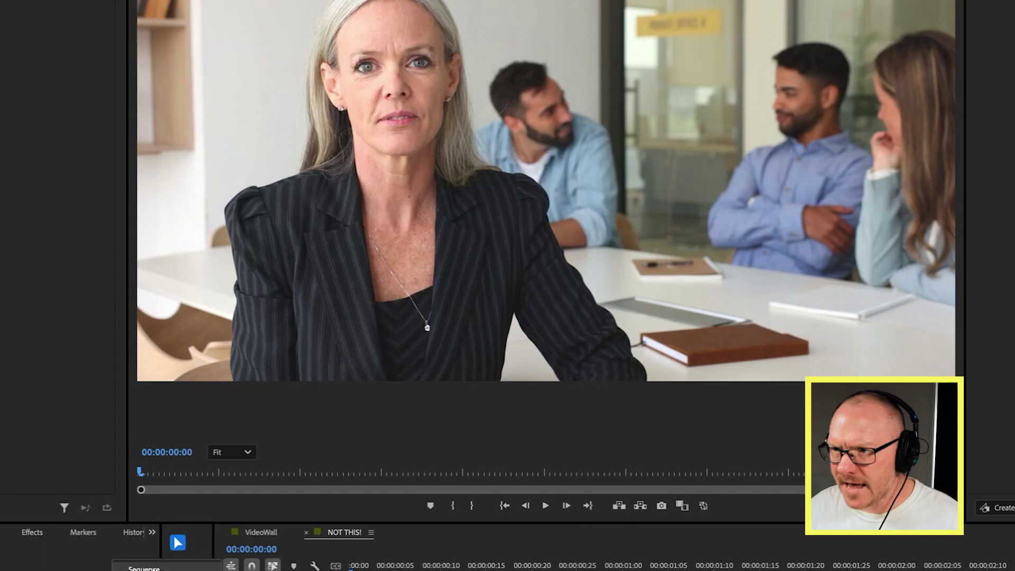
left_click(144, 568)
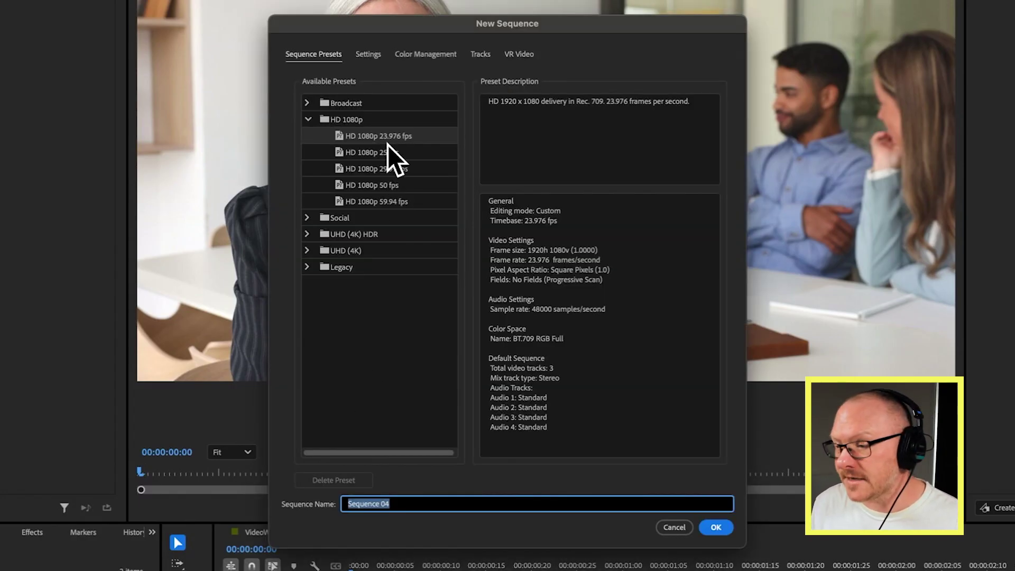
type("VideoWall")
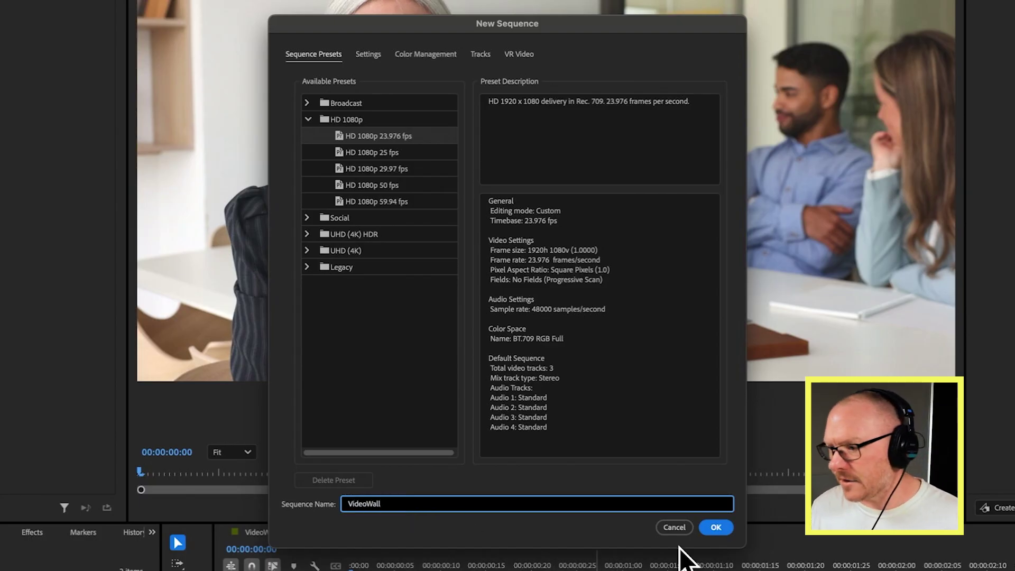
left_click(718, 528)
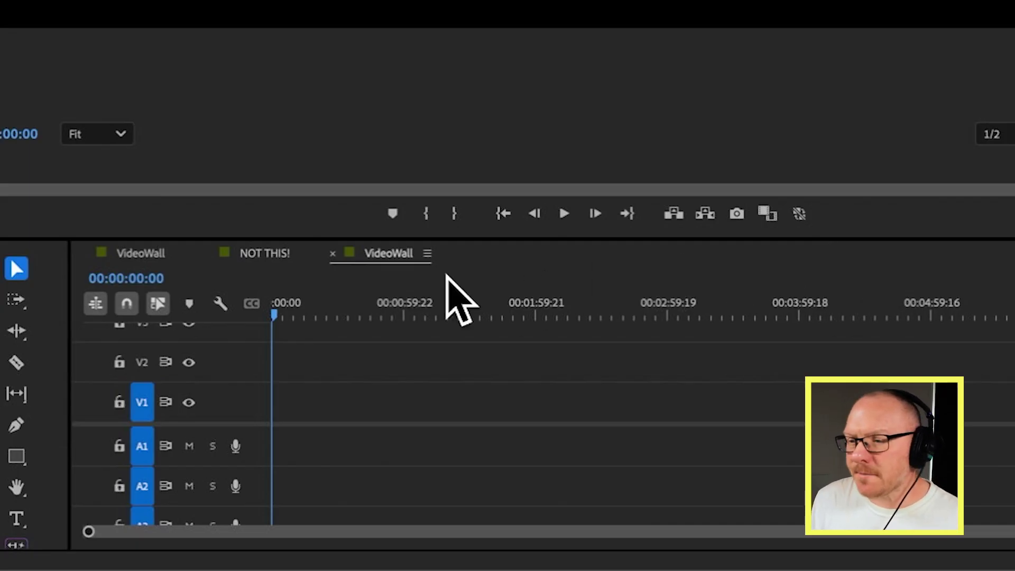
left_click(396, 254)
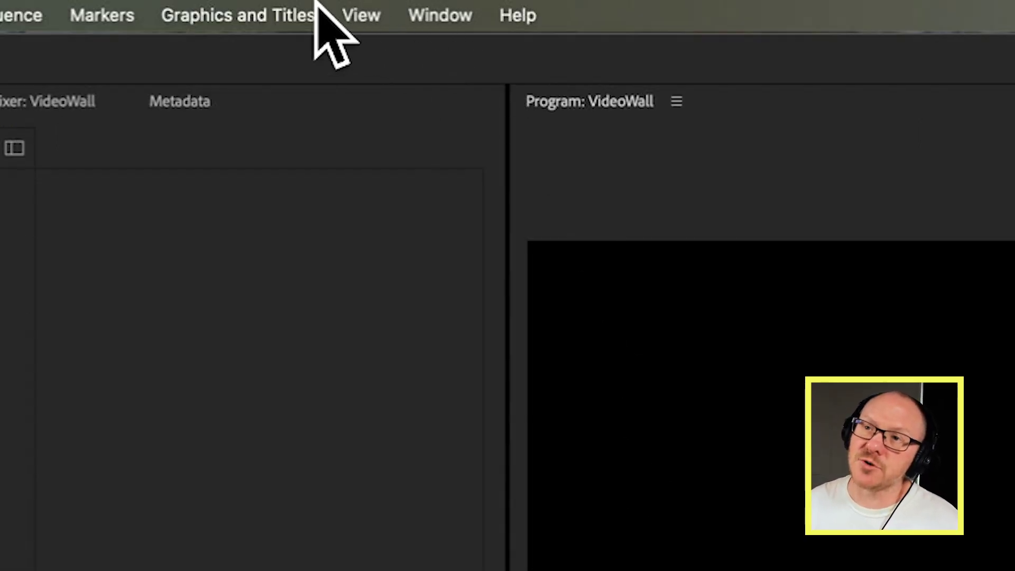
Step: Import all the AdobeStock .mov clips from the 02_Media folder into the sequence as new graphic layers from file
left_click(257, 13)
mouse_move(247, 111)
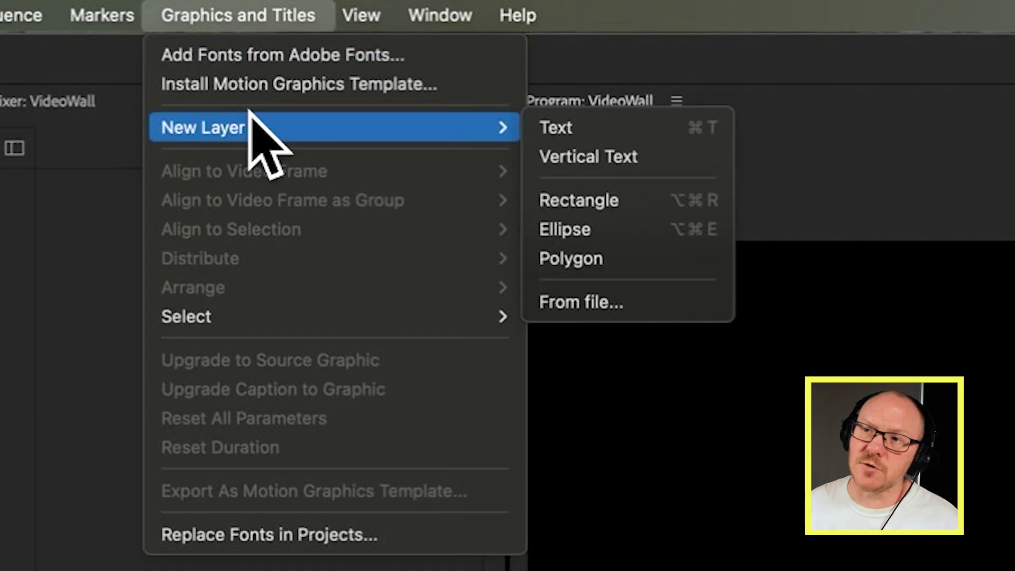
left_click(673, 309)
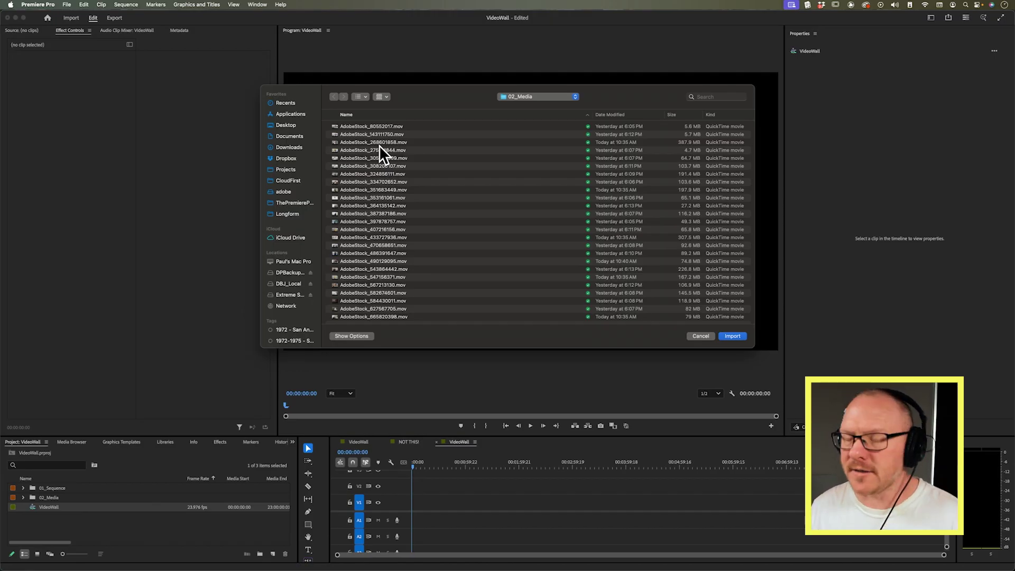
left_click(387, 125)
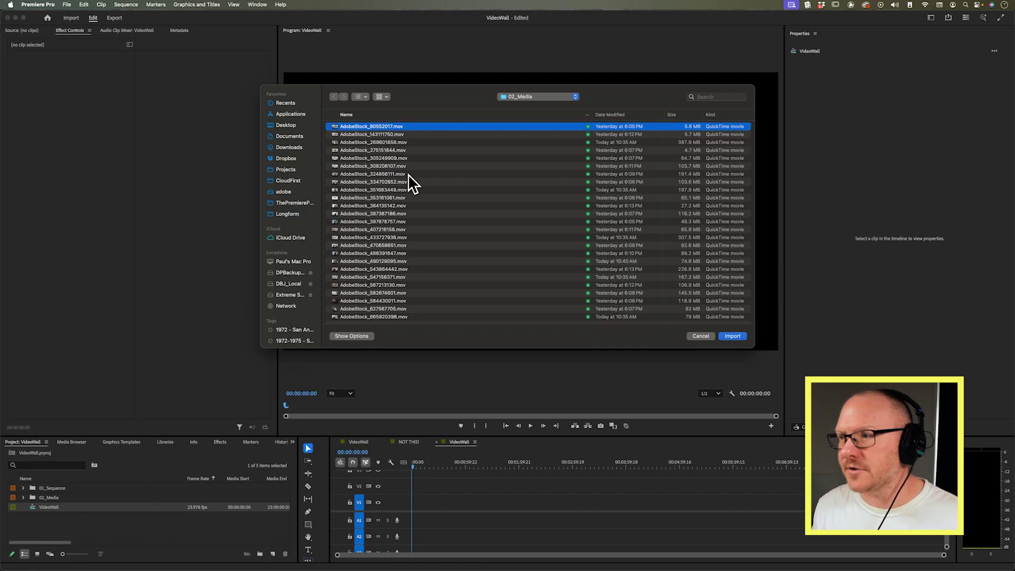
left_click(399, 315, "shift")
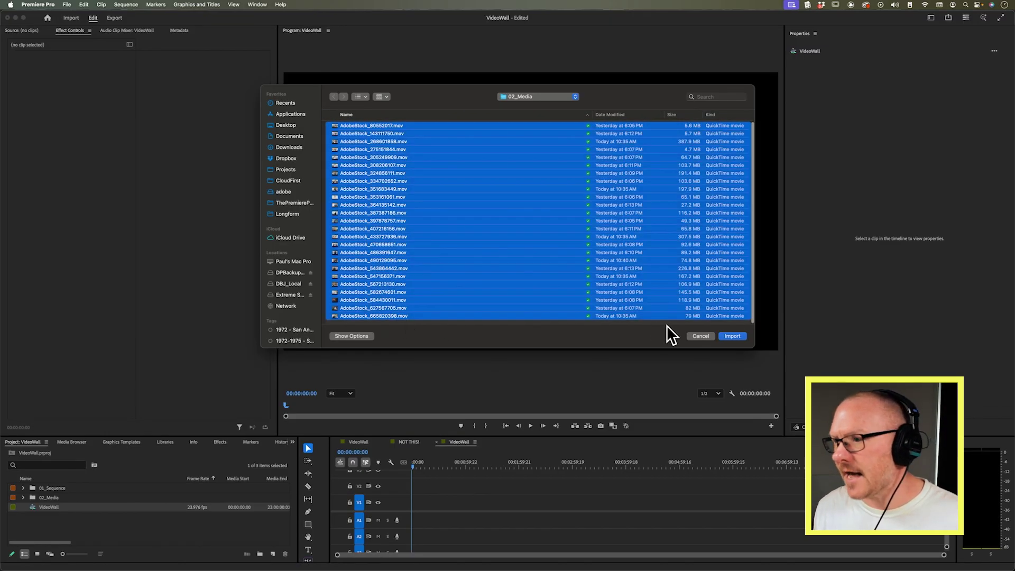
left_click(733, 336)
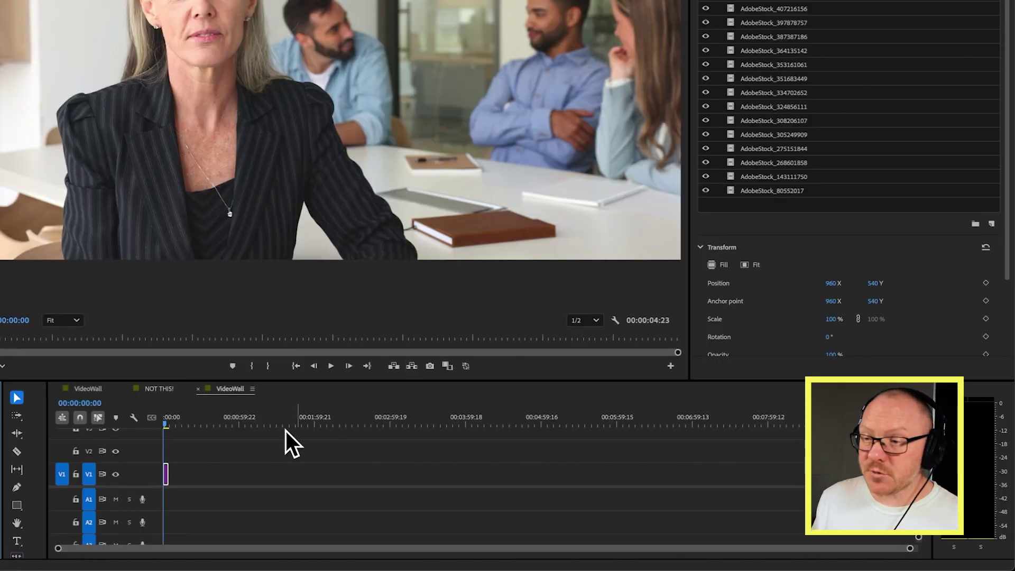
Step: Scale all the graphic's clip layers to 20% and align them to the left and top edges of the video frame
left_click(249, 439)
key("backslash")
left_click(237, 465)
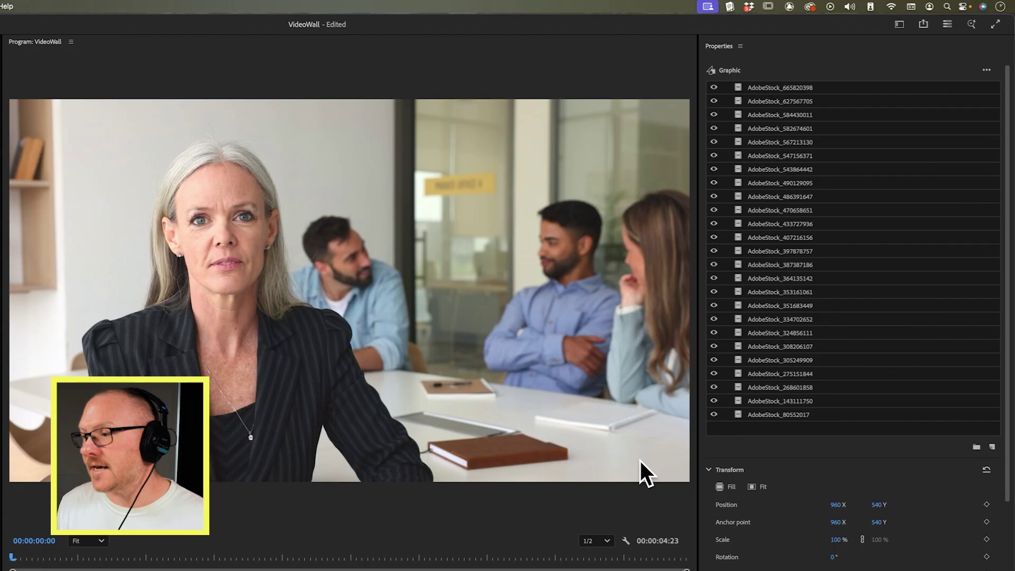
left_click(782, 451)
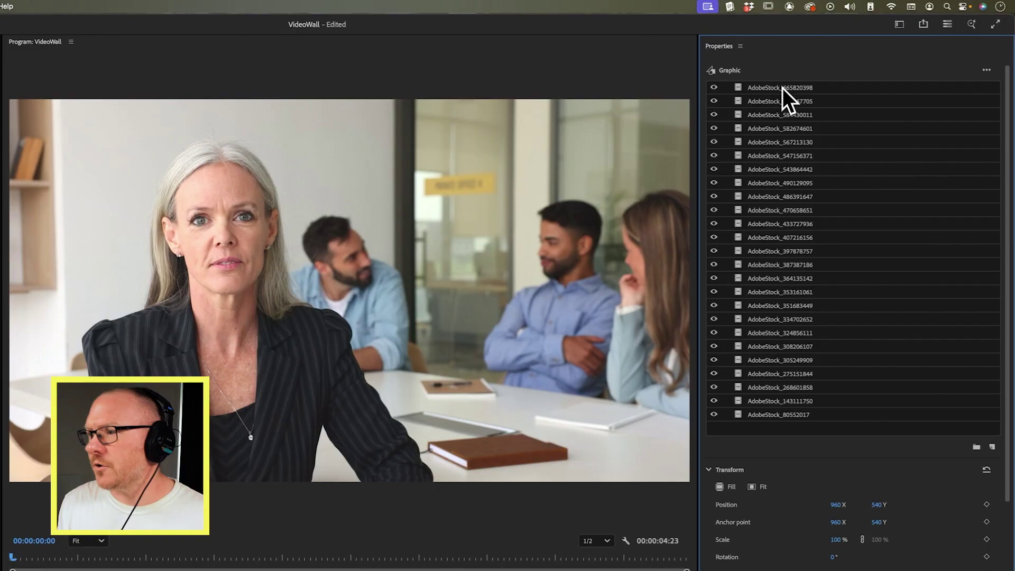
left_click(783, 88)
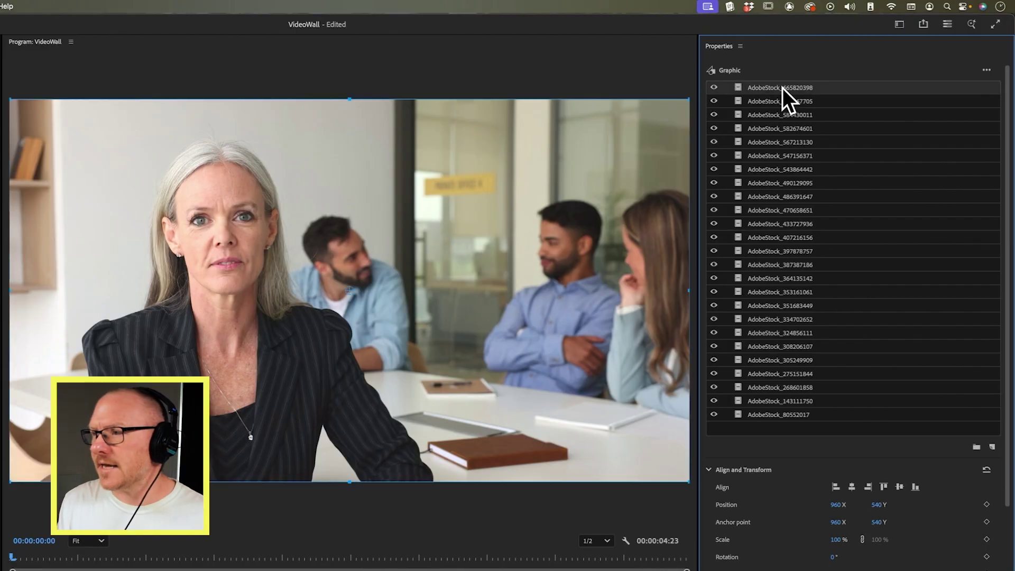
left_click(767, 415, "shift")
scroll(776, 525, "down", 2)
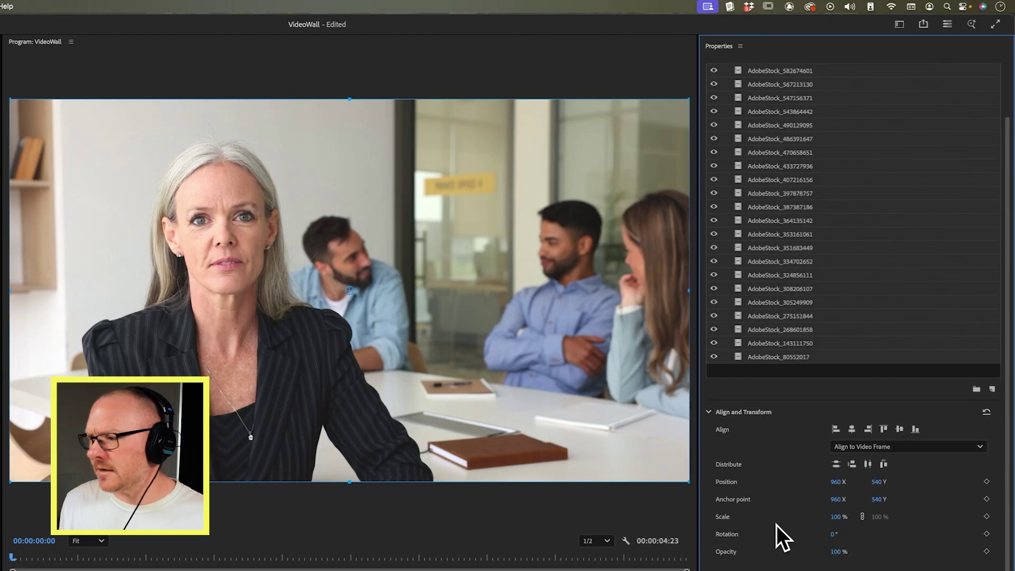
left_click(836, 516)
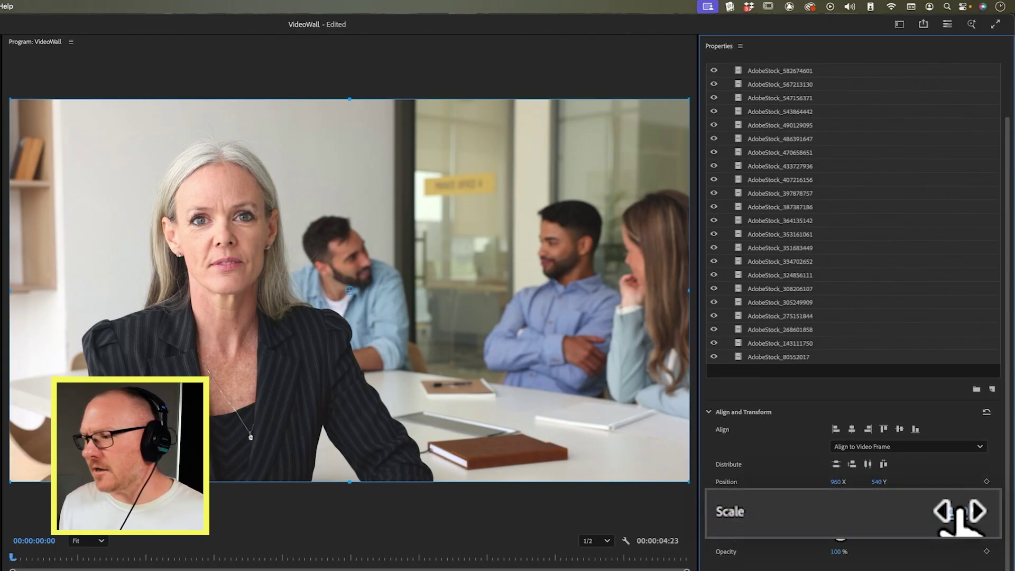
key("Return")
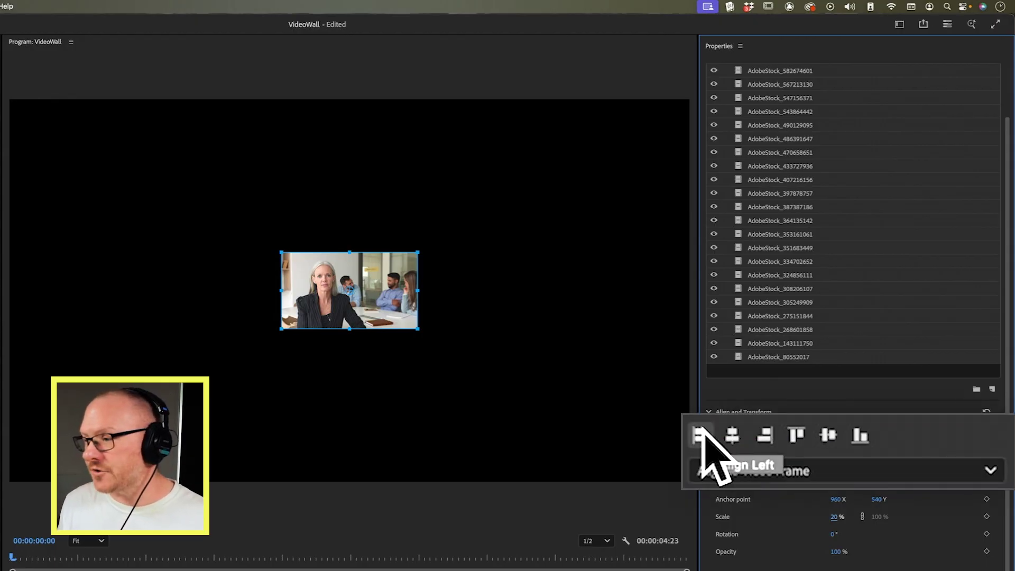
left_click(700, 435)
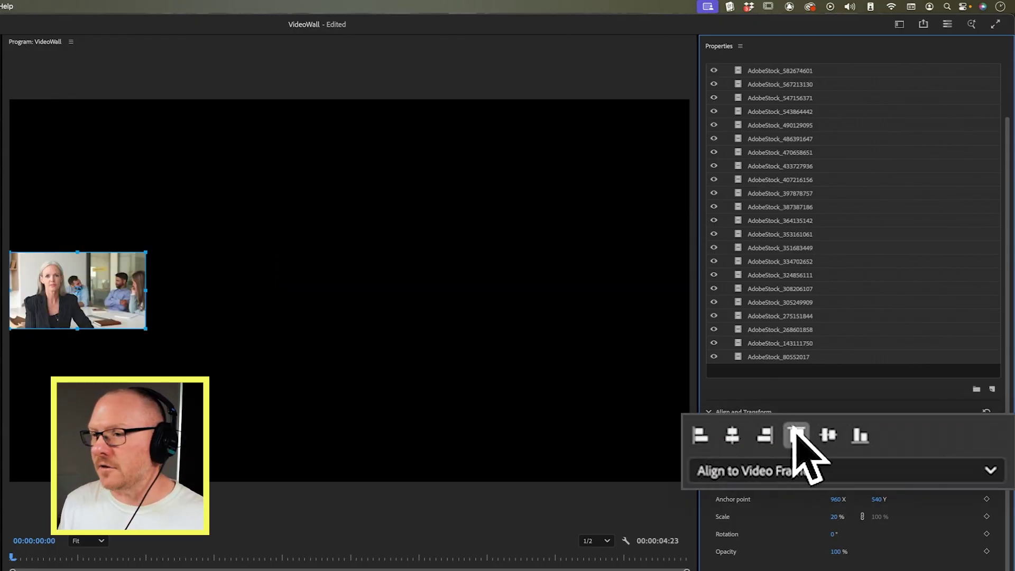
left_click(796, 436)
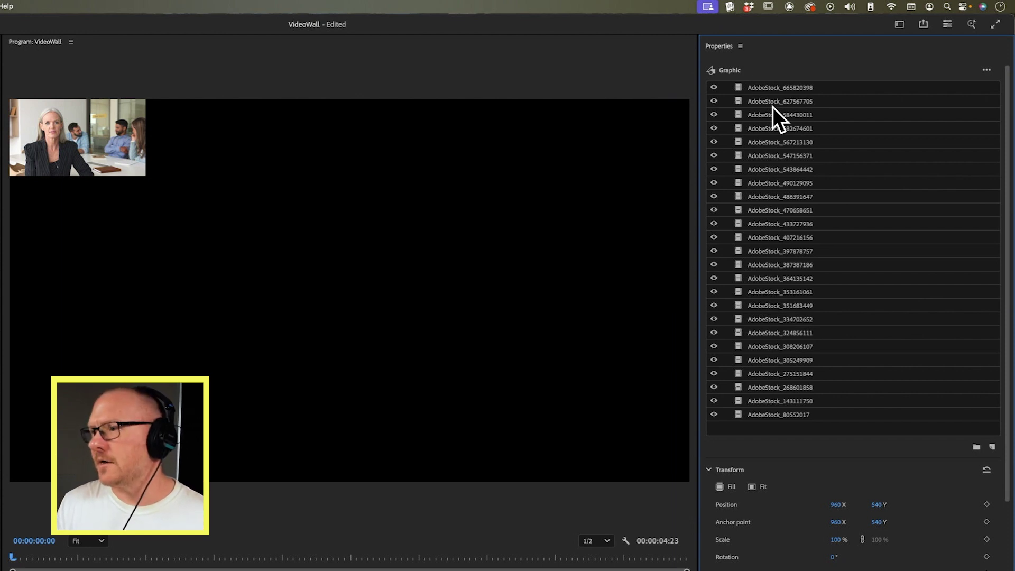
Step: Group the uppermost ten clip layers into two groups of five, from AdobeStock_665820398 down to AdobeStock_470658651
left_click(764, 87)
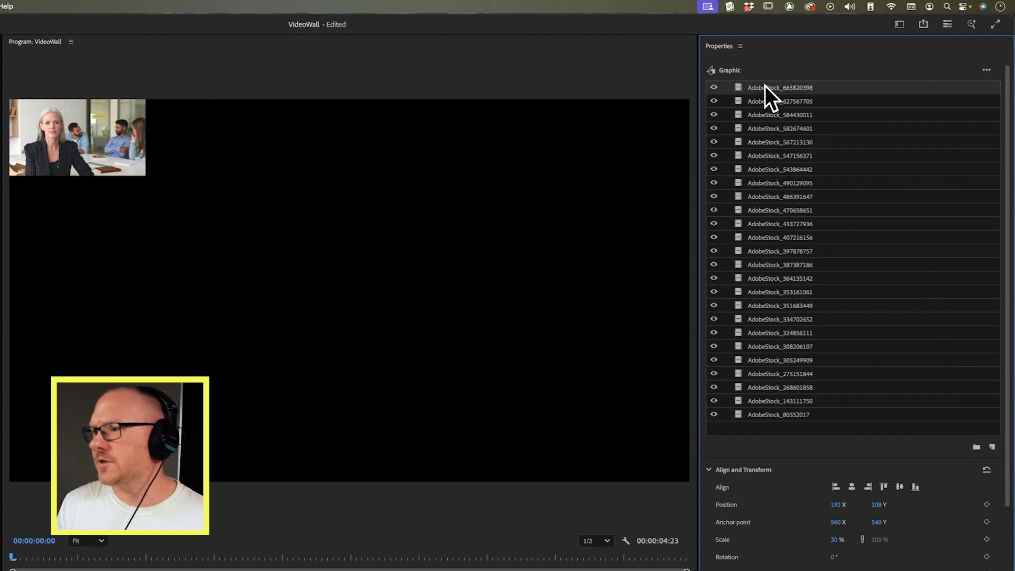
left_click(760, 141, "shift")
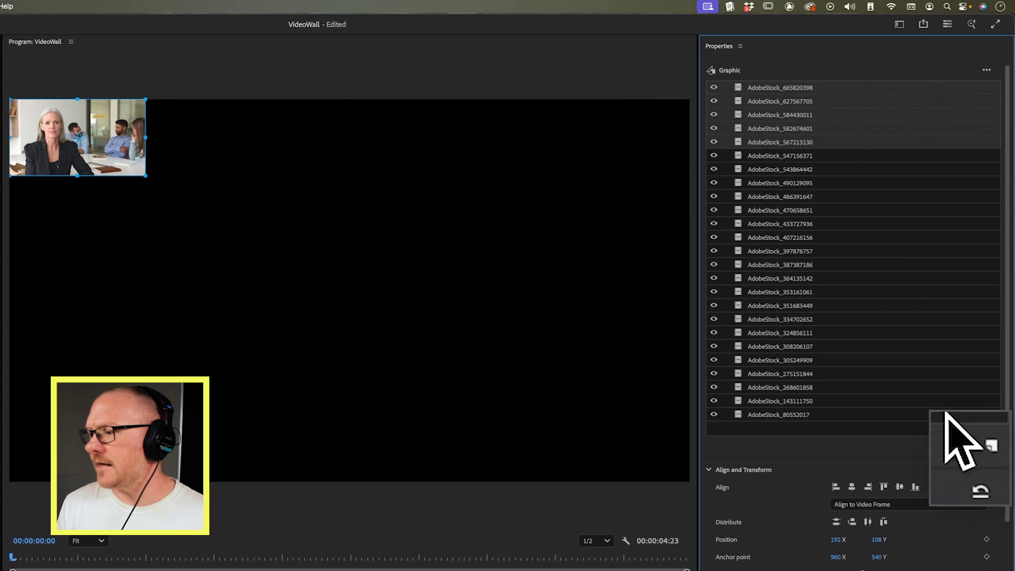
left_click(977, 447)
left_click(782, 169)
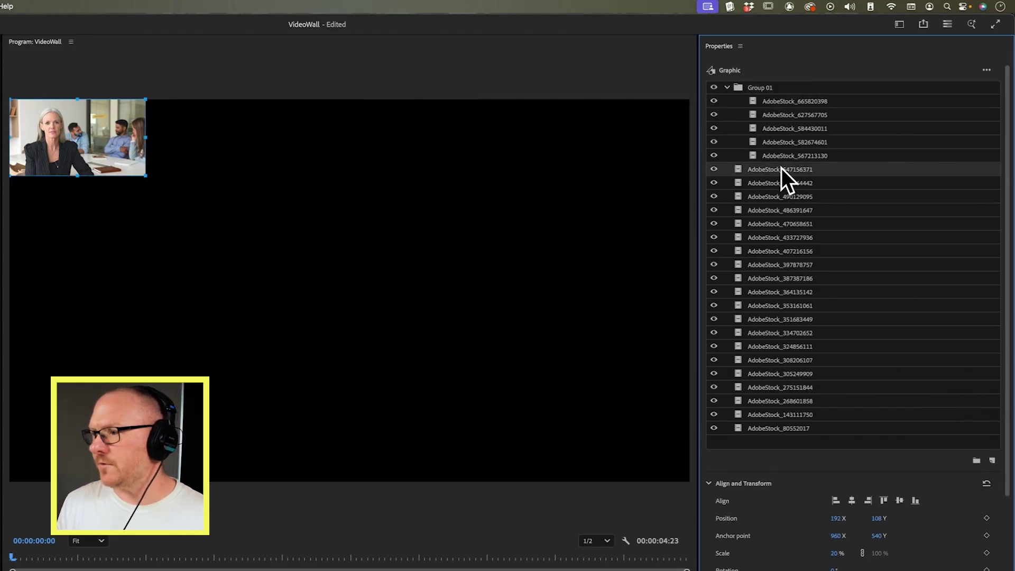
left_click(762, 224, "shift")
left_click(973, 459)
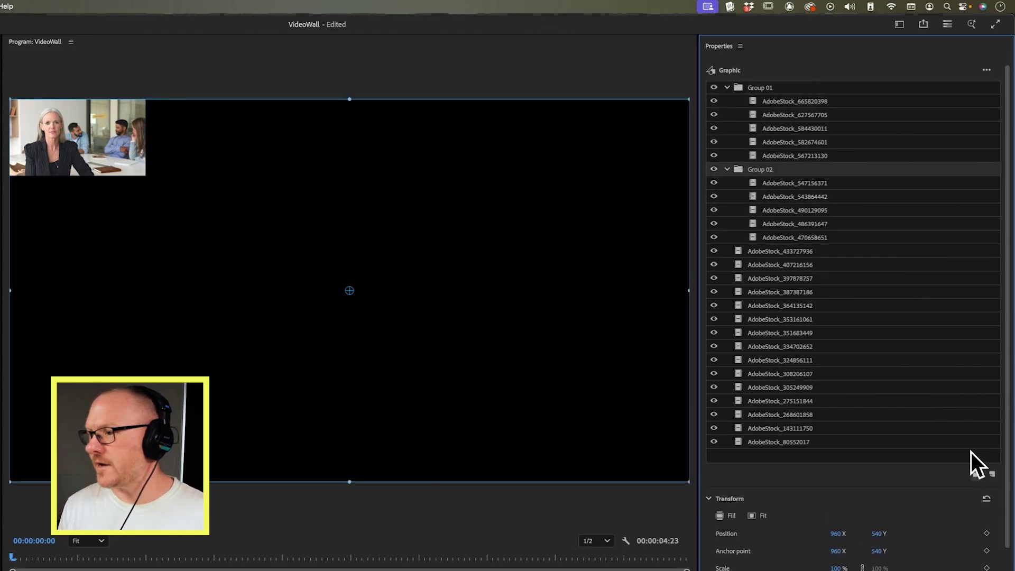
Step: Group the remaining ungrouped clip layers into three groups of five, from AdobeStock_433727936 down to AdobeStock_80552017
left_click(767, 305, "shift")
left_click(977, 475)
left_click(791, 335)
left_click(769, 386, "shift")
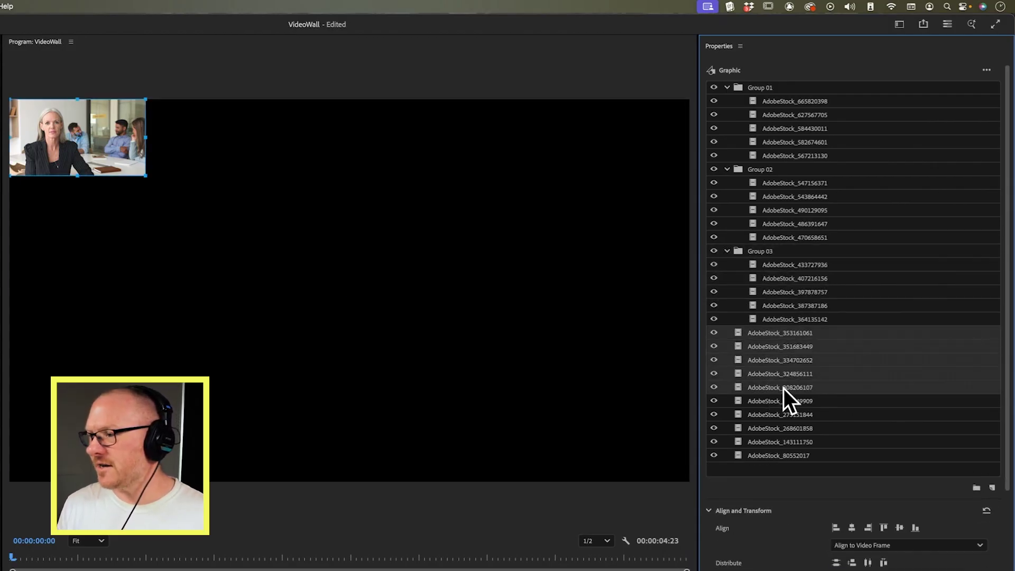
left_click(976, 488)
left_click(782, 415)
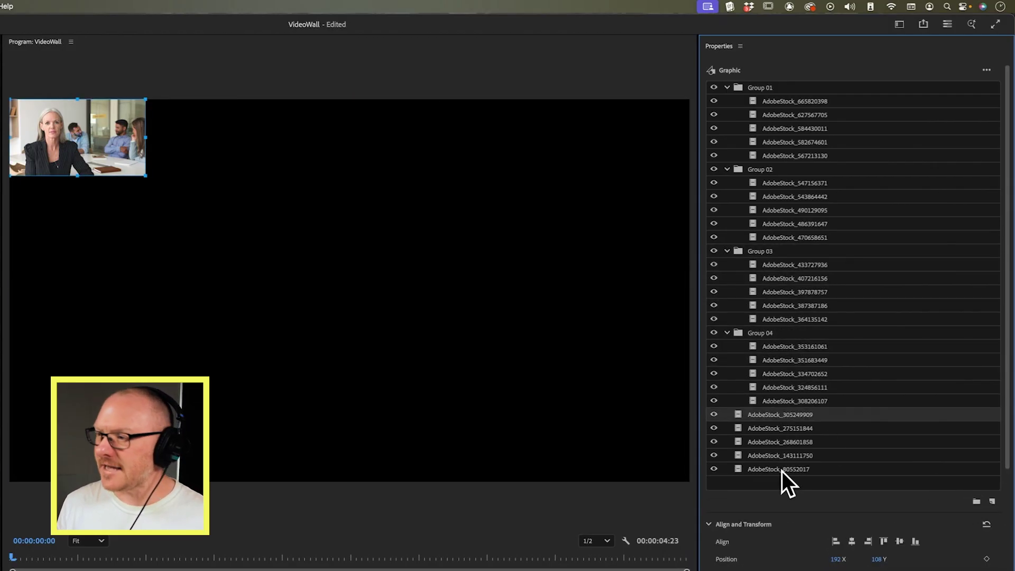
left_click(782, 470, "shift")
left_click(977, 501)
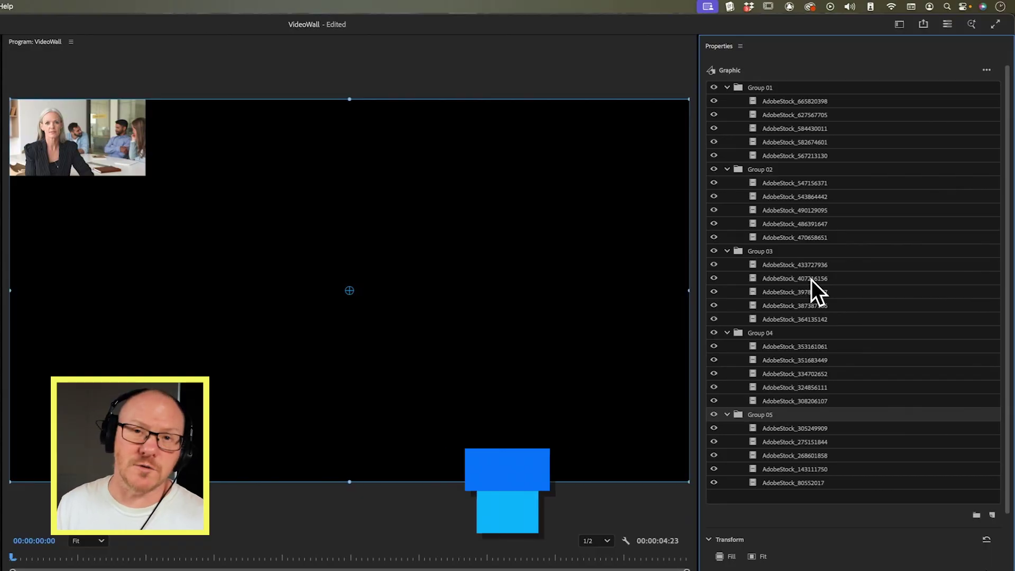
Step: Align the lowest clip layer of each of the five groups to the right edge of the video frame
left_click(785, 156)
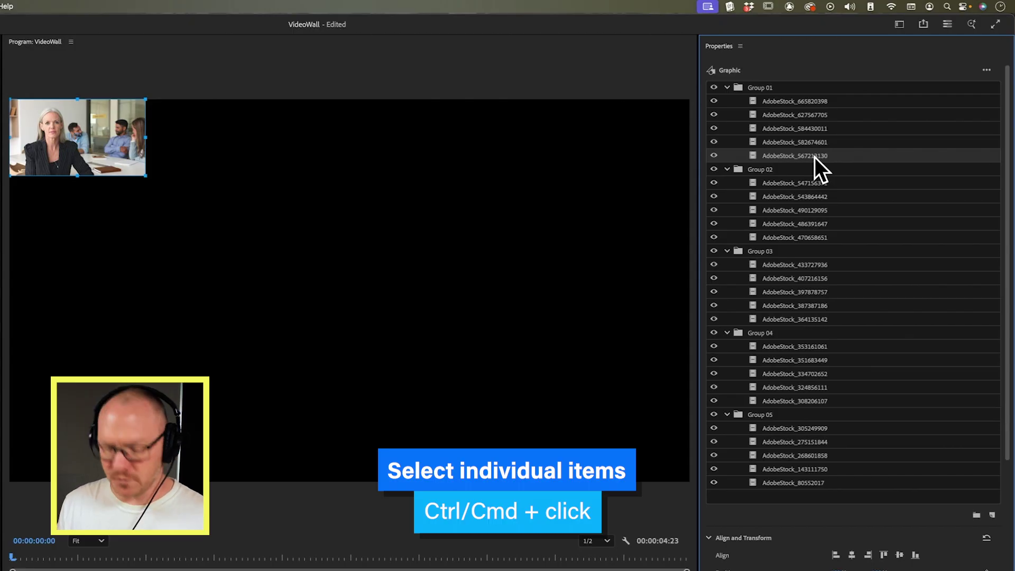
left_click(807, 239, "super")
left_click(796, 319, "super")
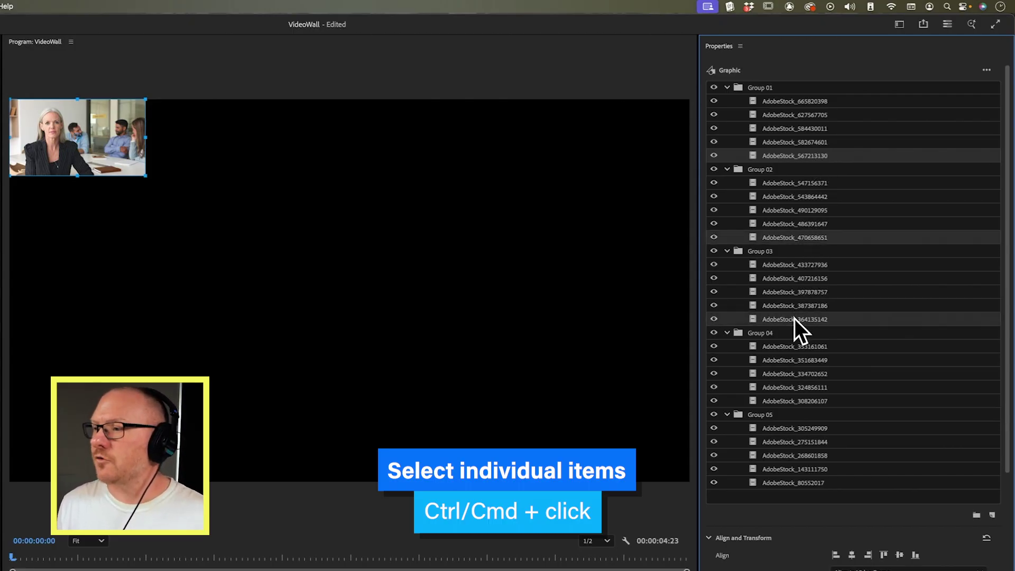
left_click(789, 401, "super")
left_click(793, 482, "super")
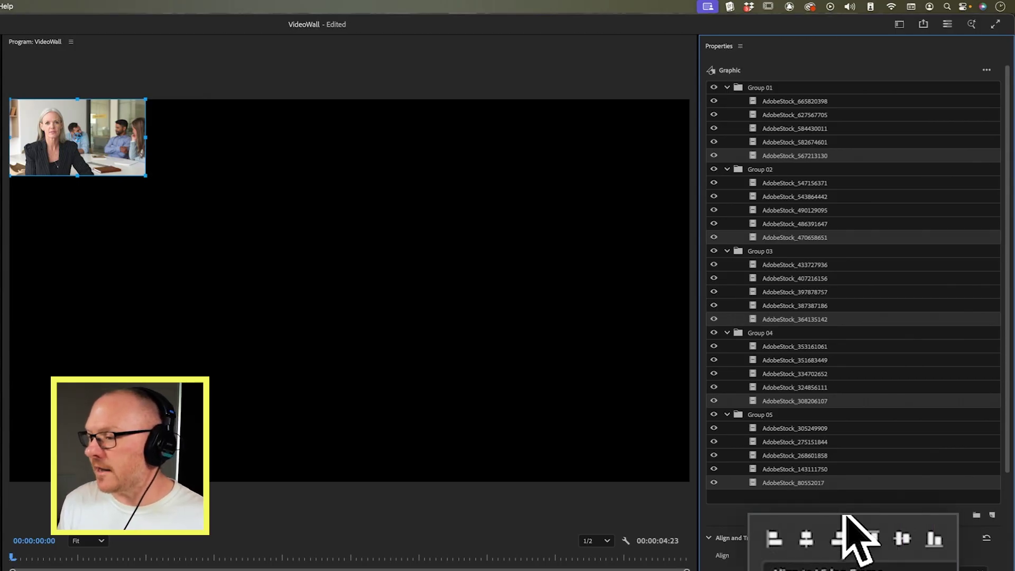
left_click(840, 534)
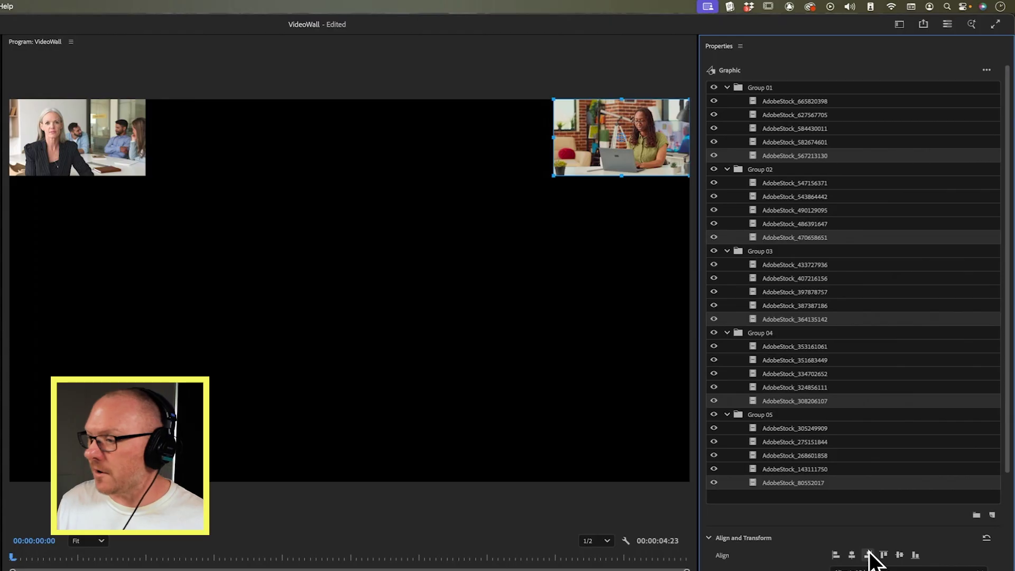
Step: Distribute the five clip layers in Group 05 horizontally across the video frame
left_click(783, 432)
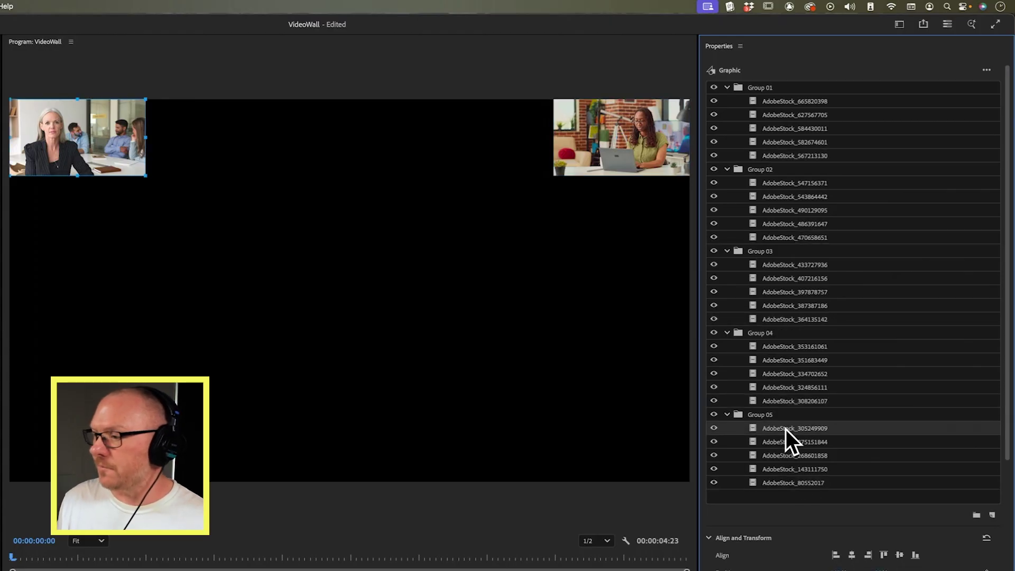
left_click(792, 483, "shift")
scroll(785, 561, "down", 3)
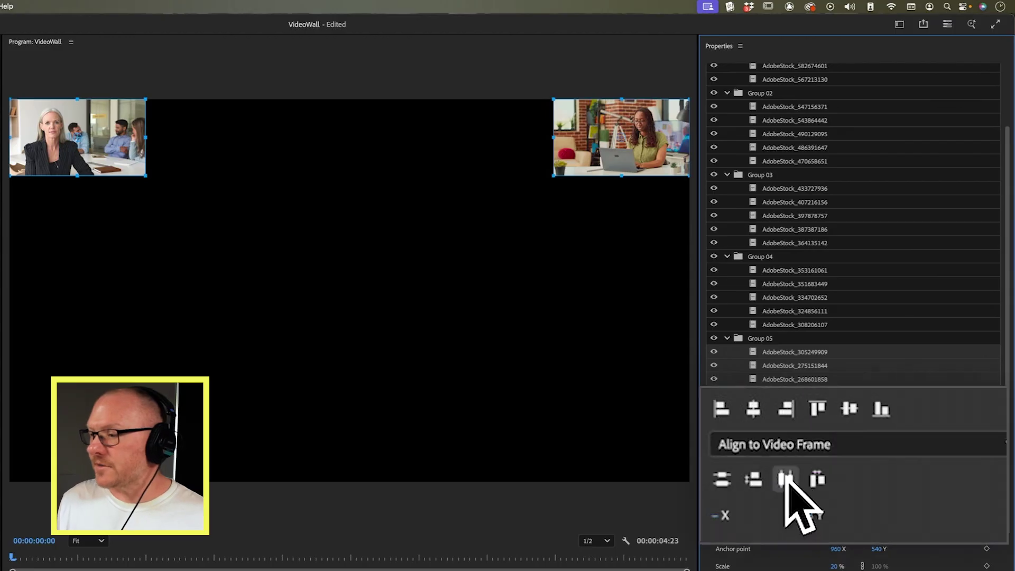
left_click(868, 513)
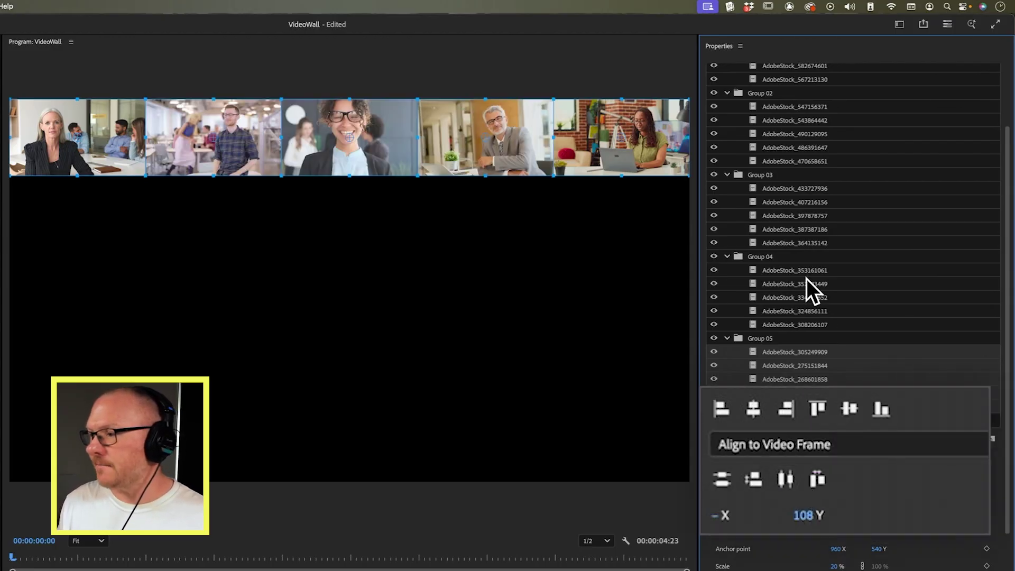
Step: Distribute the five clip layers of Group 04 horizontally, and do the same for those of Group 03
left_click(809, 271)
left_click(809, 325, "shift")
left_click(823, 243)
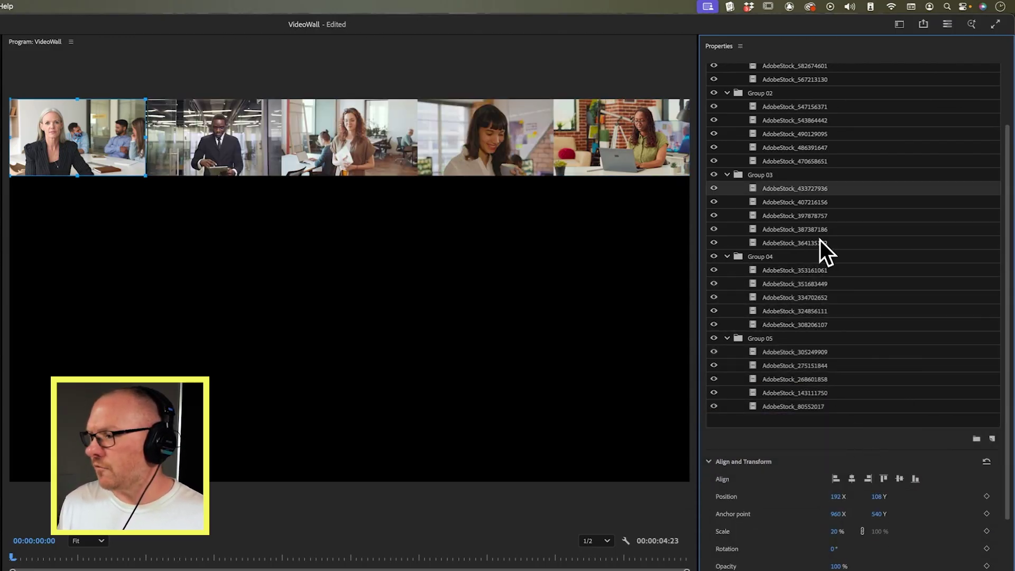
left_click(809, 189, "shift")
Step: Distribute the clip layers of Group 02 horizontally across the frame, and do the same for those of Group 01
left_click(809, 107)
scroll(814, 150, "up", 3)
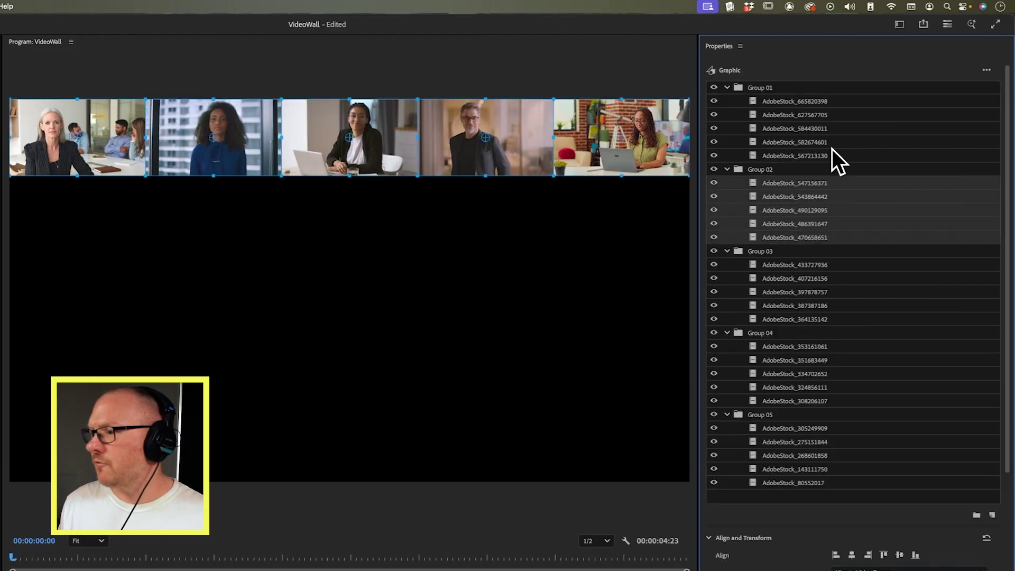
left_click(809, 101)
left_click(811, 156, "shift")
scroll(888, 485, "down", 4)
left_click(879, 508)
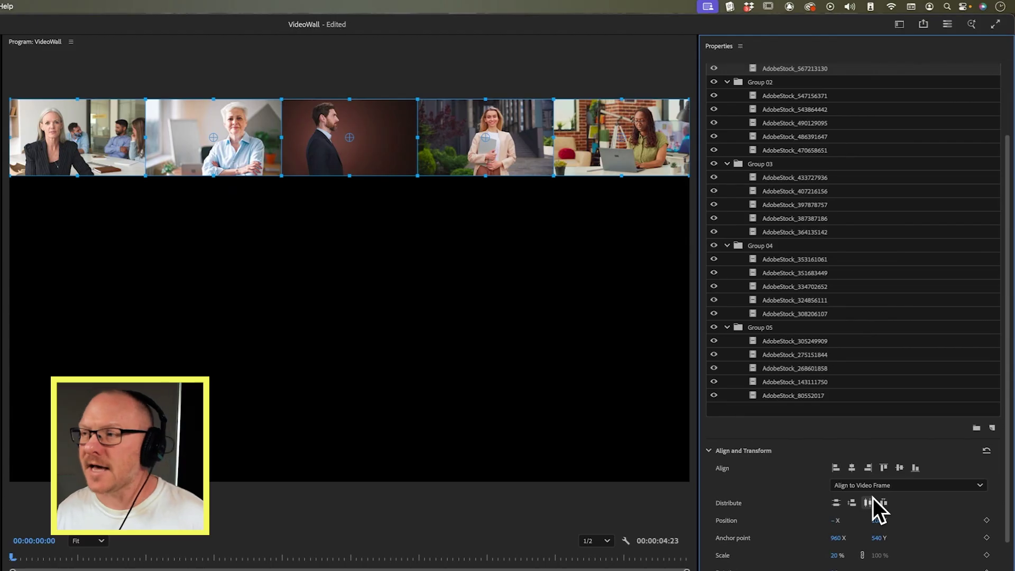
Step: Align the five clip layers of Group 04 to the vertical centre of the video frame
left_click(780, 259)
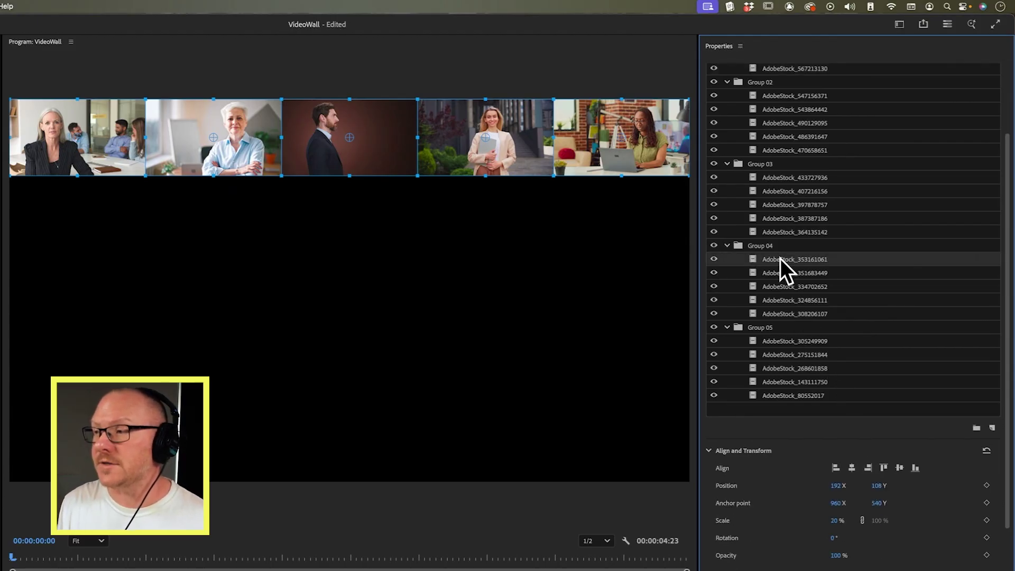
left_click(809, 313, "shift")
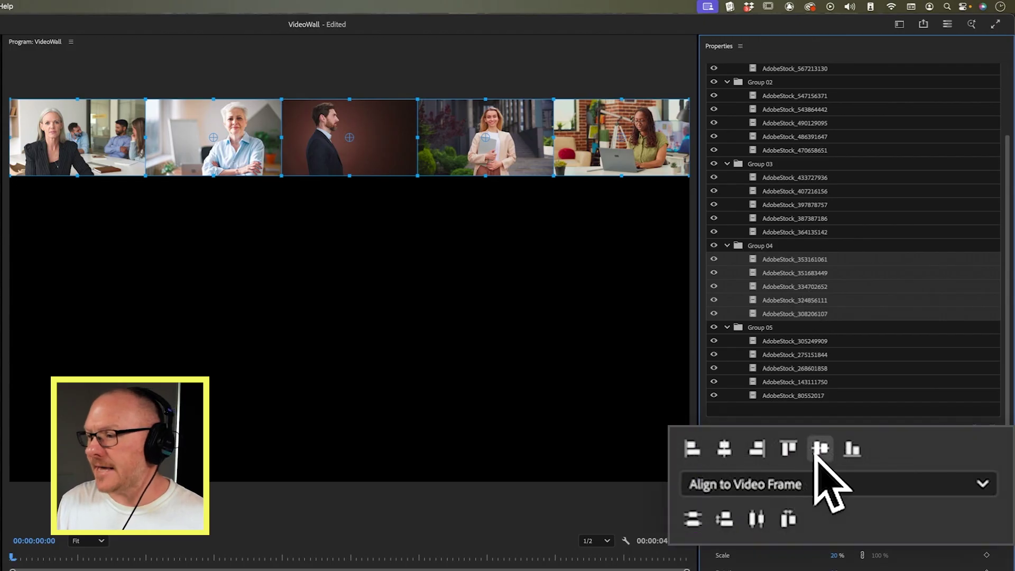
left_click(817, 454)
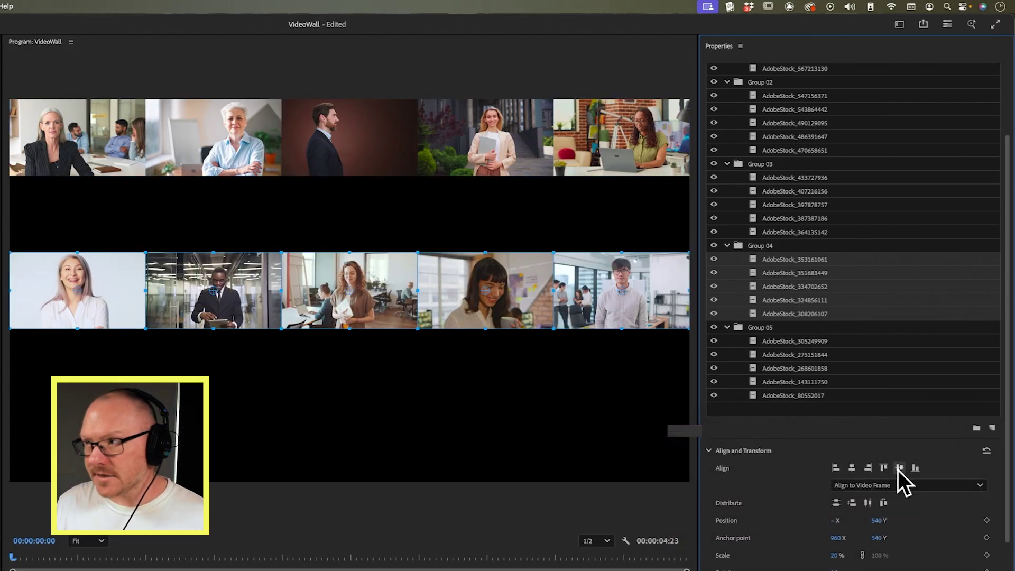
Step: Select the clip layers of Group 02 together with those of Group 04 and centre them vertically using Align to Video Frame as Group
scroll(799, 185, "up", 1)
scroll(799, 175, "up", 5)
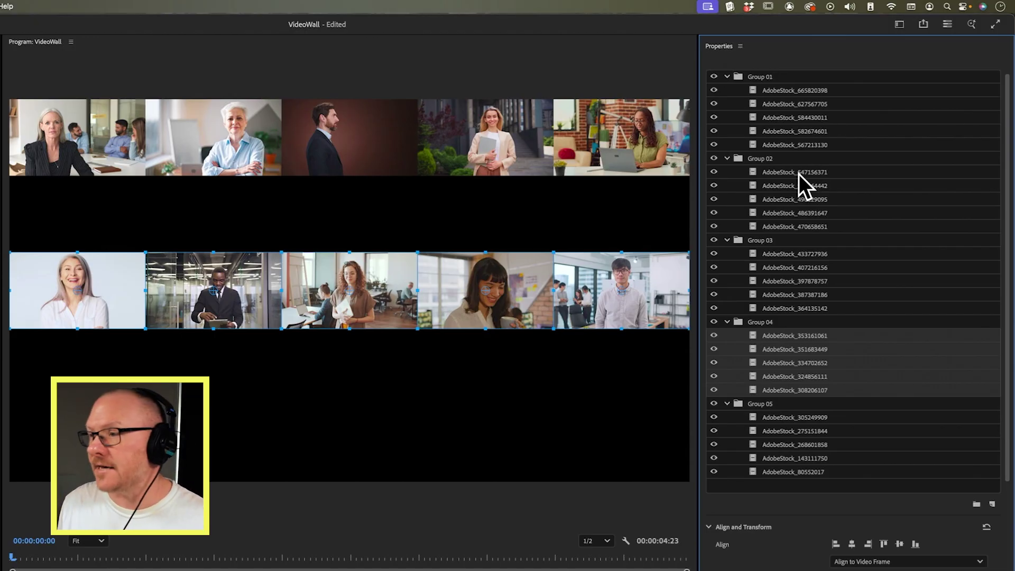
left_click_drag(798, 174, 804, 227)
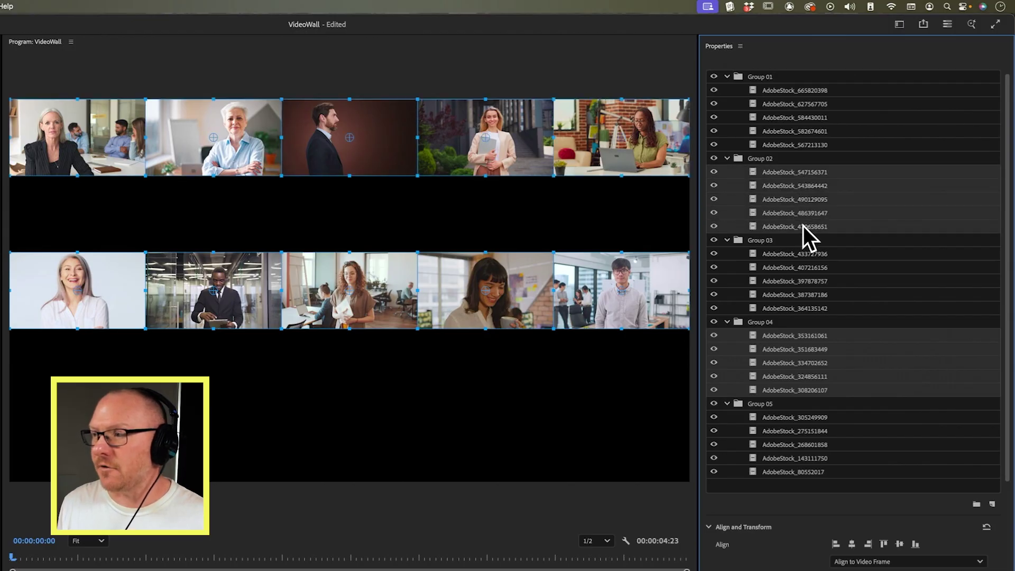
scroll(778, 518, "down", 3)
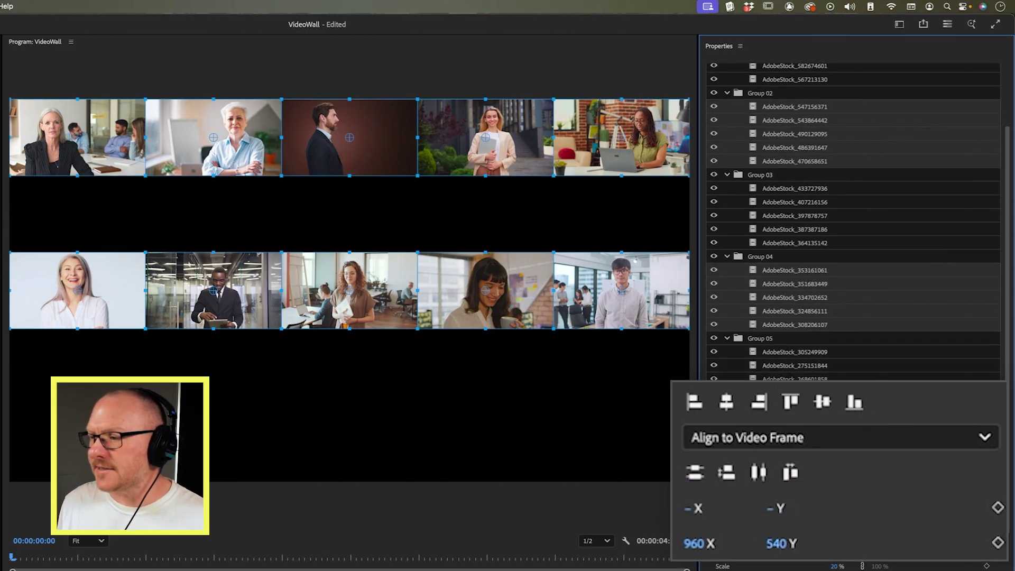
left_click(757, 436)
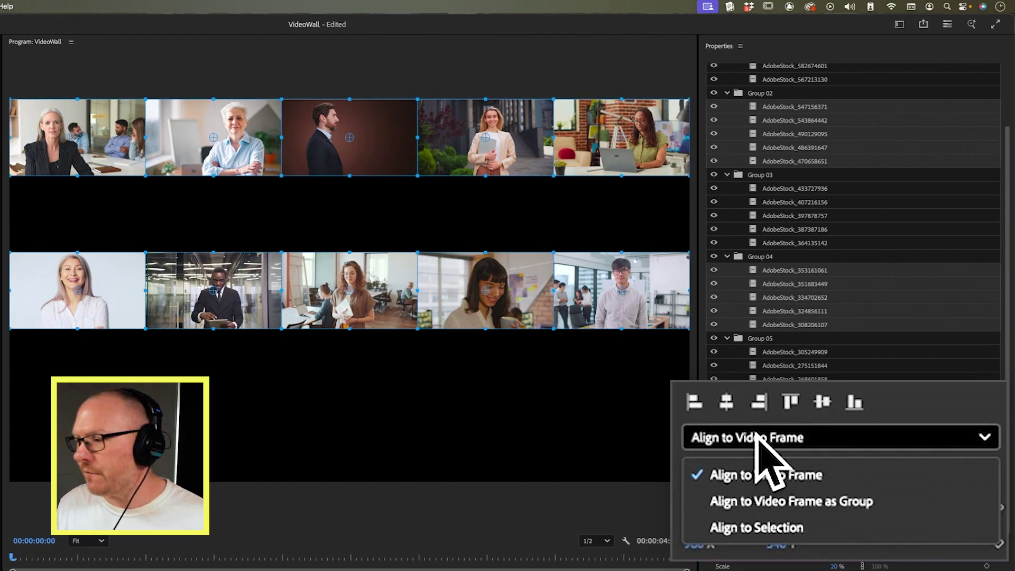
left_click(791, 500)
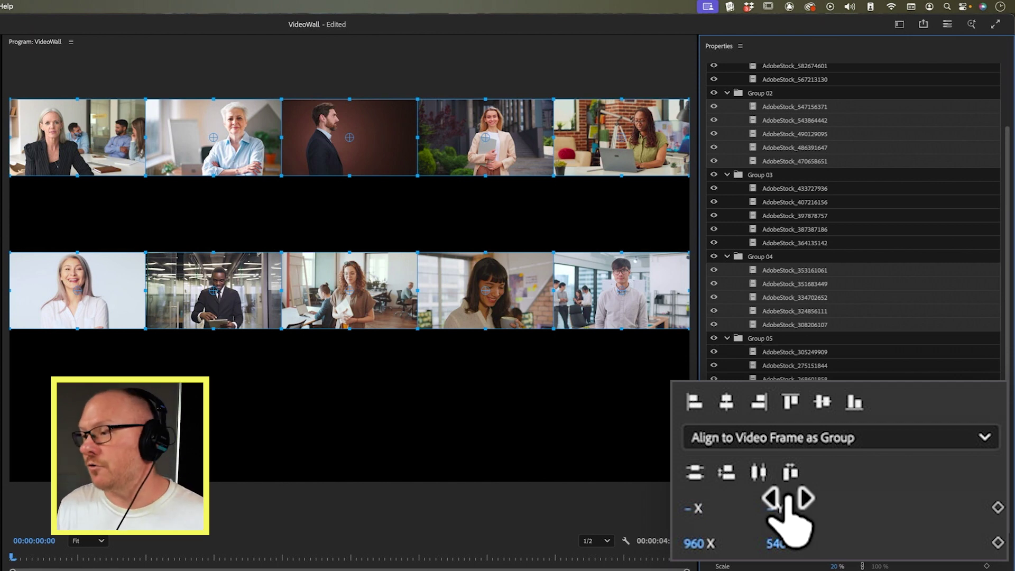
left_click(823, 403)
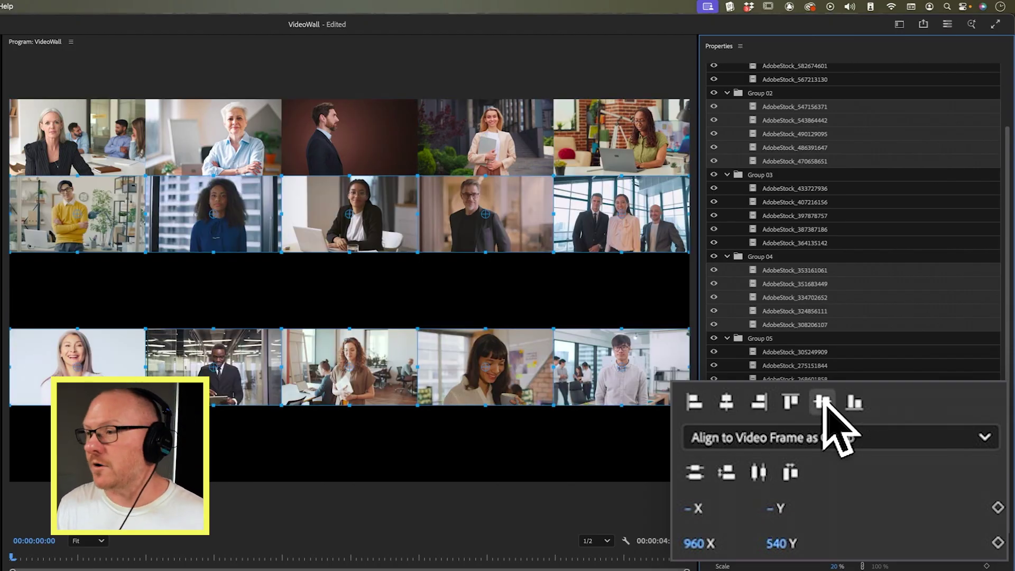
Step: Align the five clip layers of Group 03 to the vertical centre of the video frame as a group
left_click(745, 217)
left_click(782, 189)
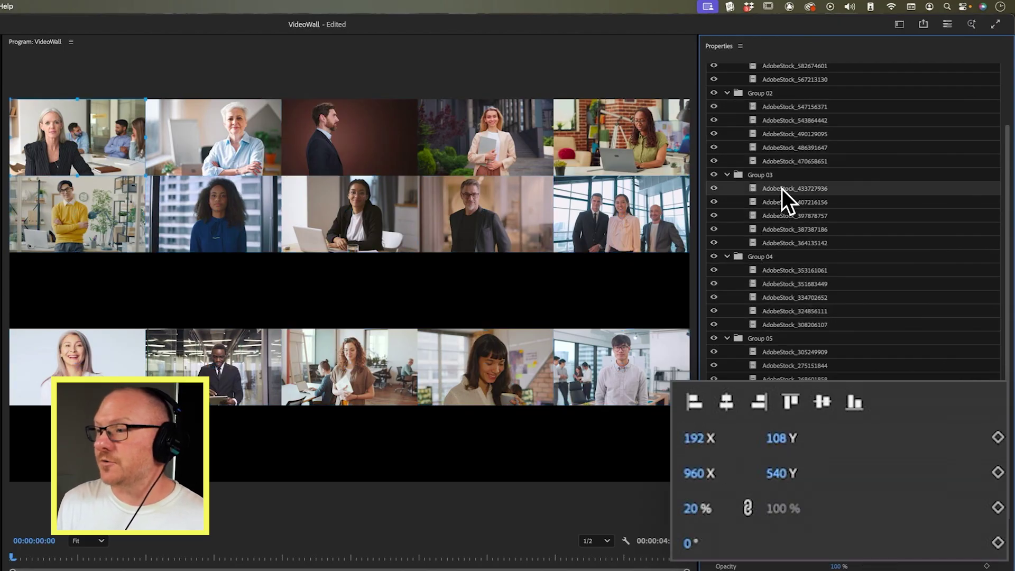
left_click(789, 243, "shift")
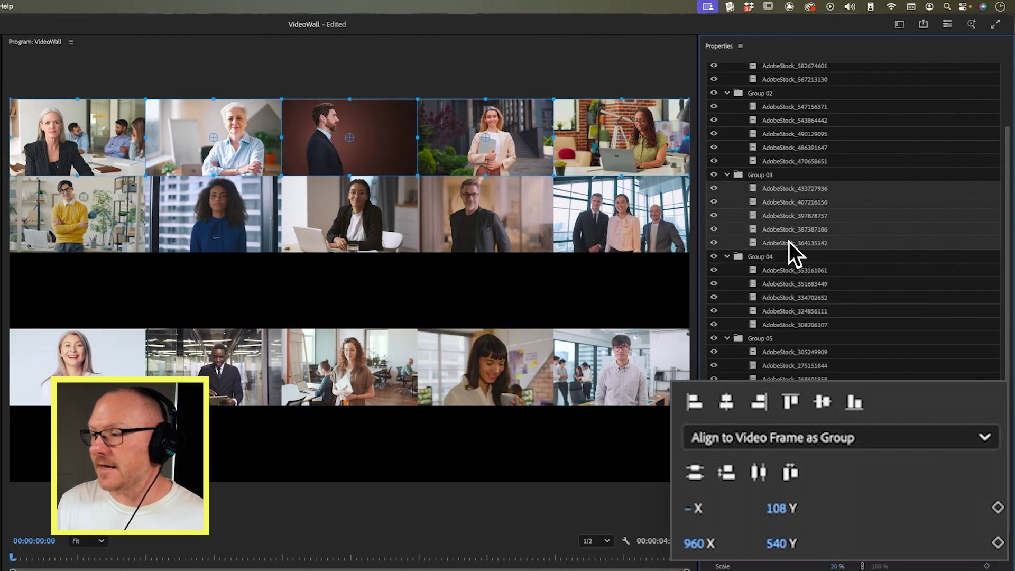
left_click(821, 402)
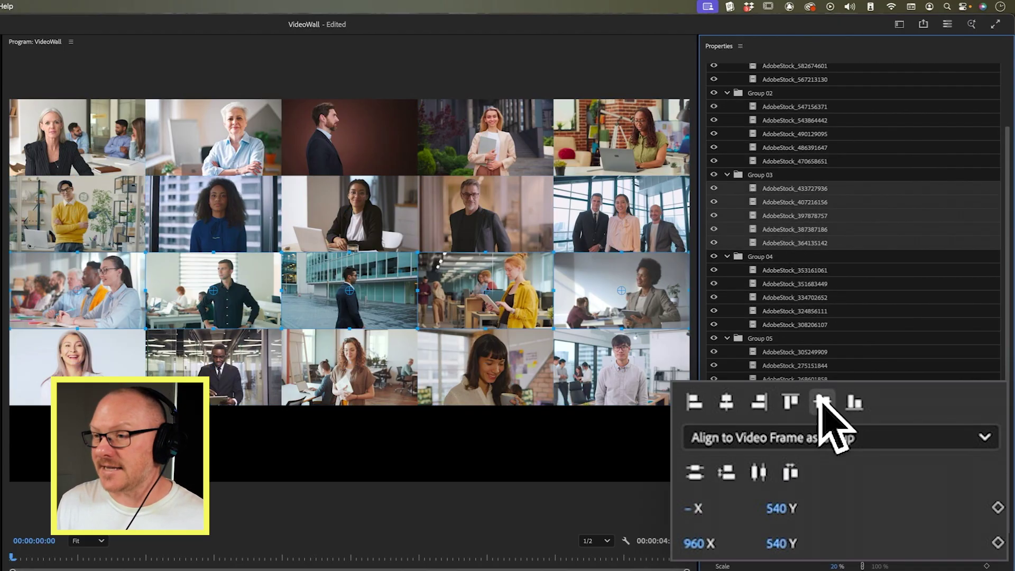
Step: Align the five clip layers of Group 05 to the bottom edge of the video frame as a group
left_click(783, 351)
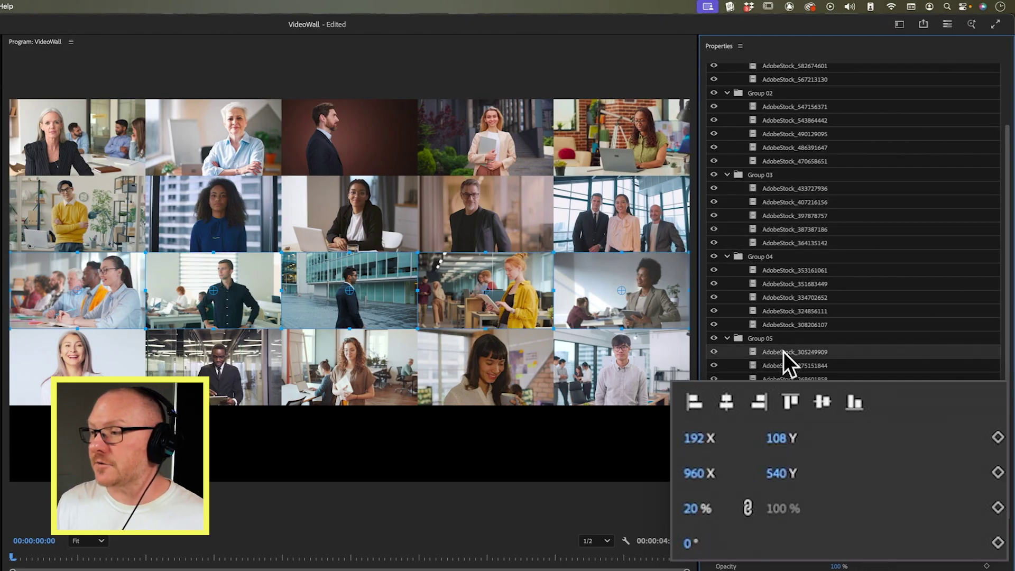
left_click(794, 365, "shift")
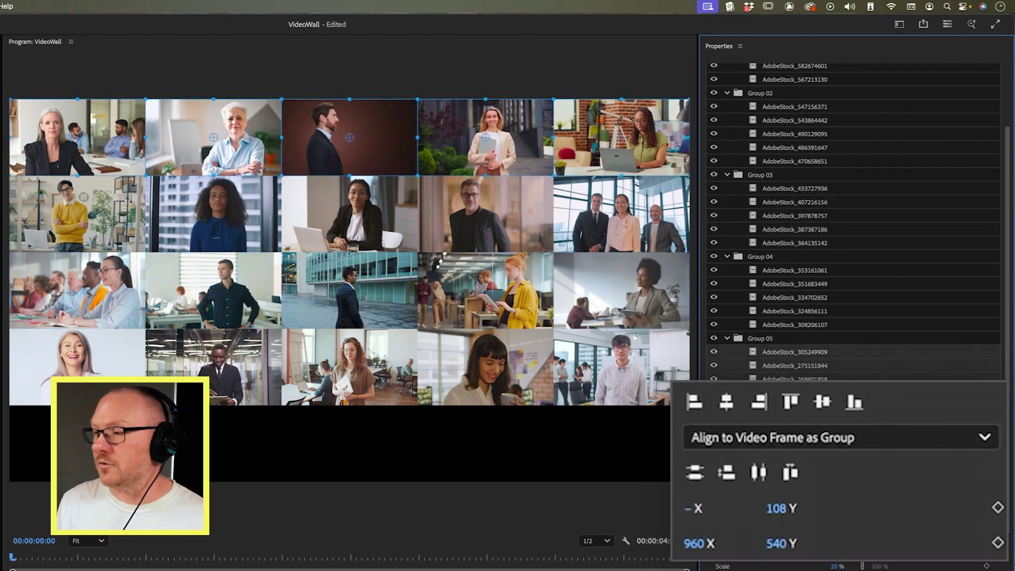
left_click(854, 402)
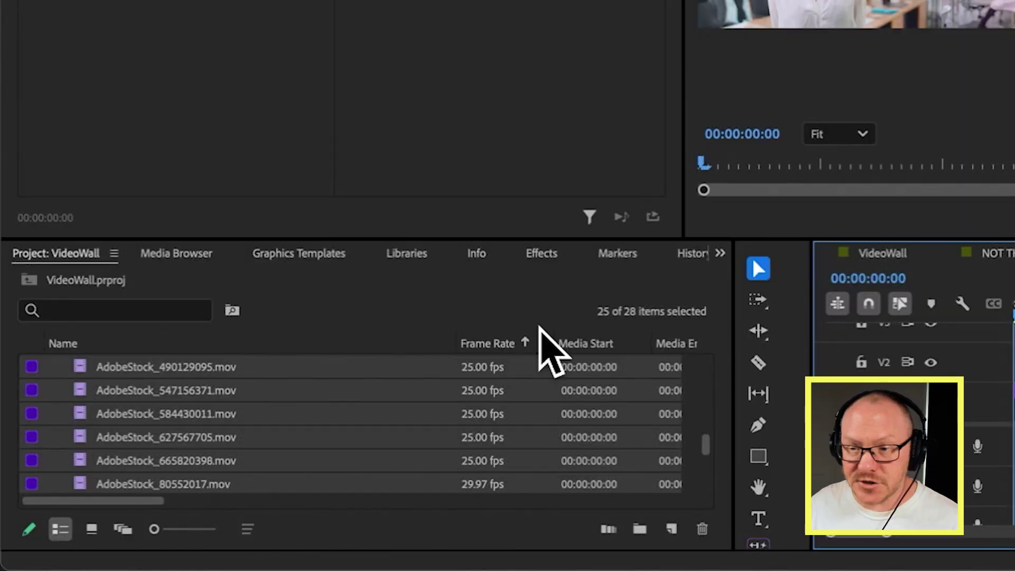
Step: Create proxies for the 25 selected stock clips at Quarter frame size with the ProRes QuickTime Proxy preset, next to the original media
left_click(427, 311)
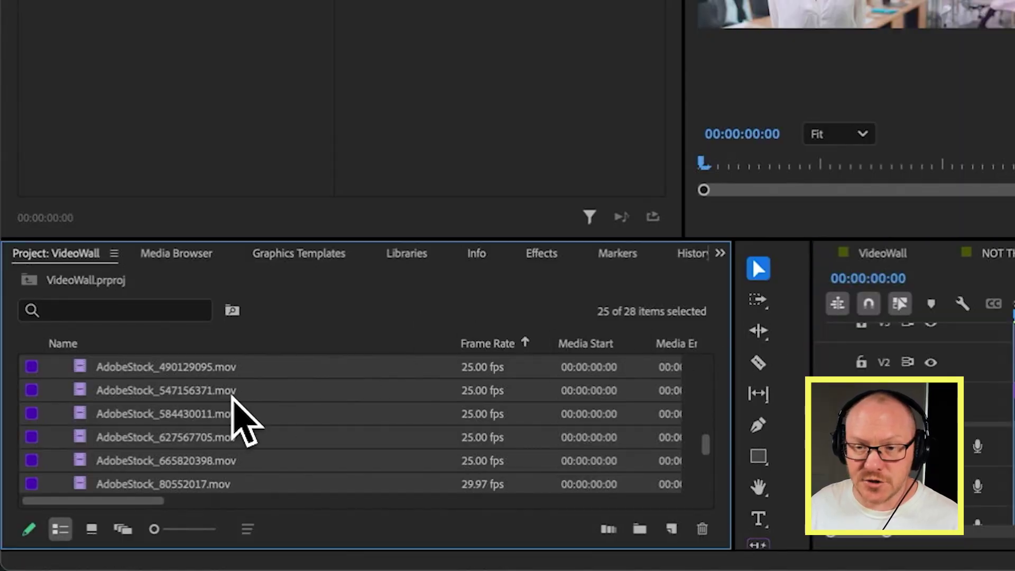
scroll(223, 401, "up", 5)
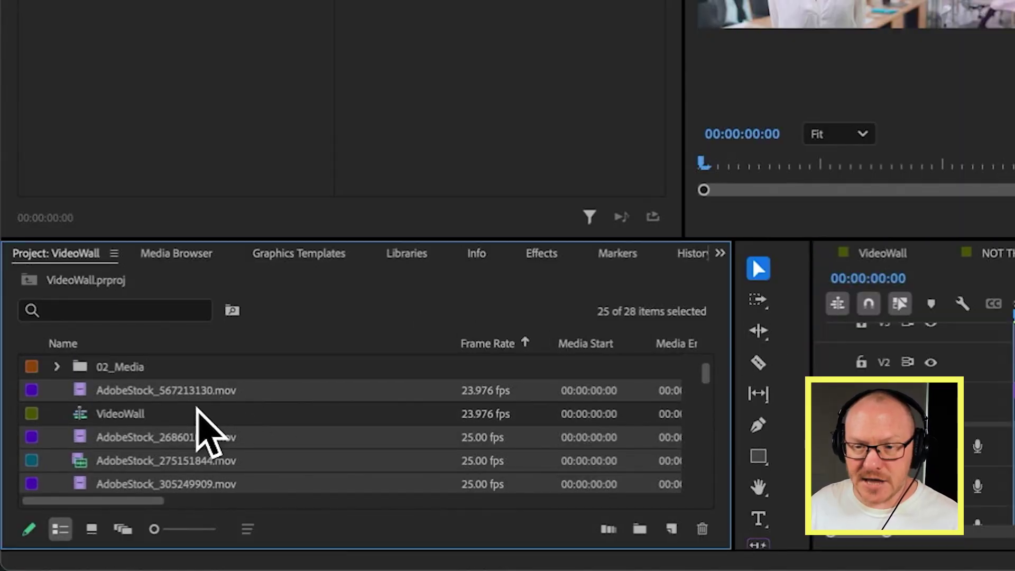
scroll(227, 420, "down", 3)
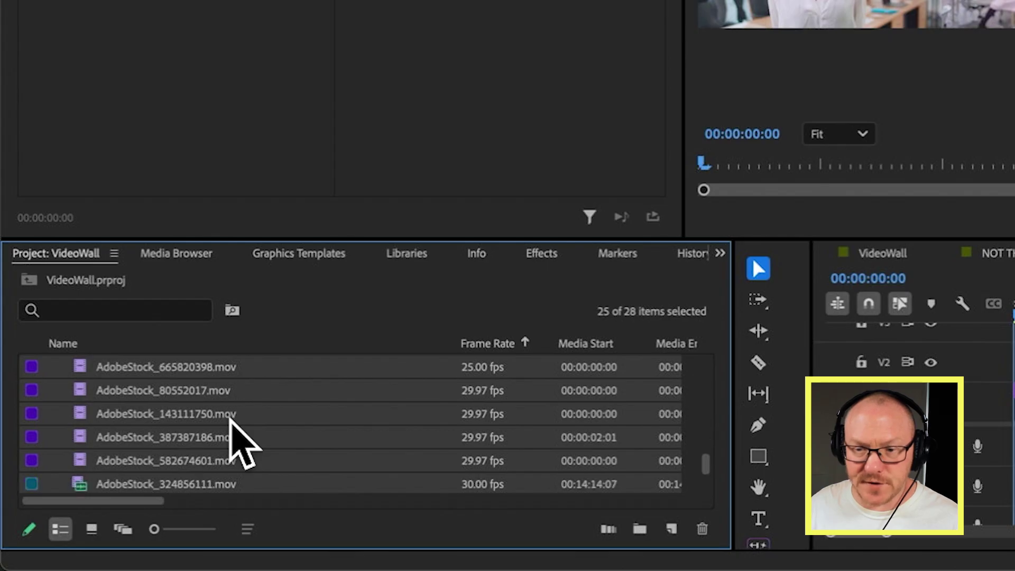
scroll(231, 418, "down", 2)
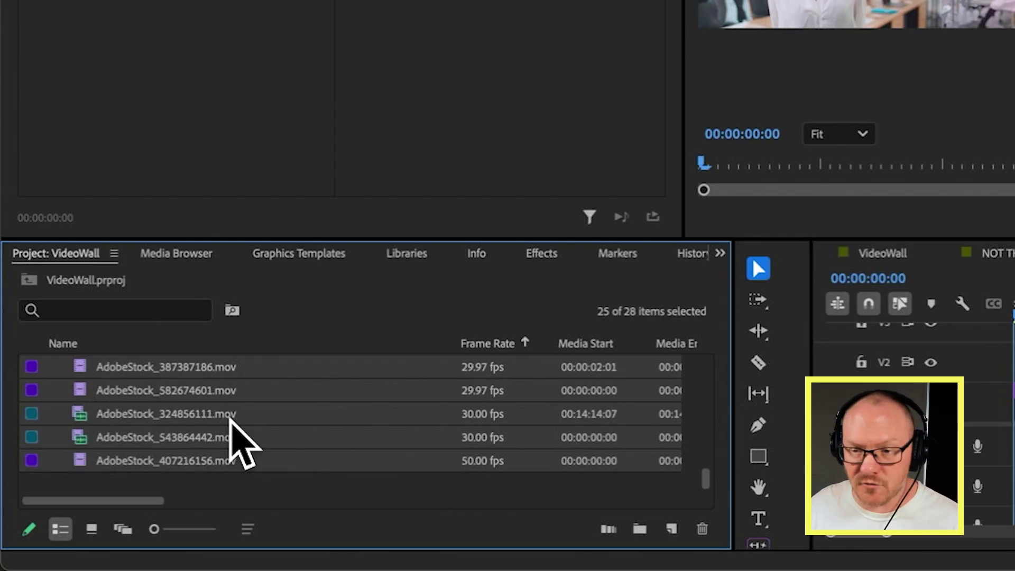
right_click(169, 423)
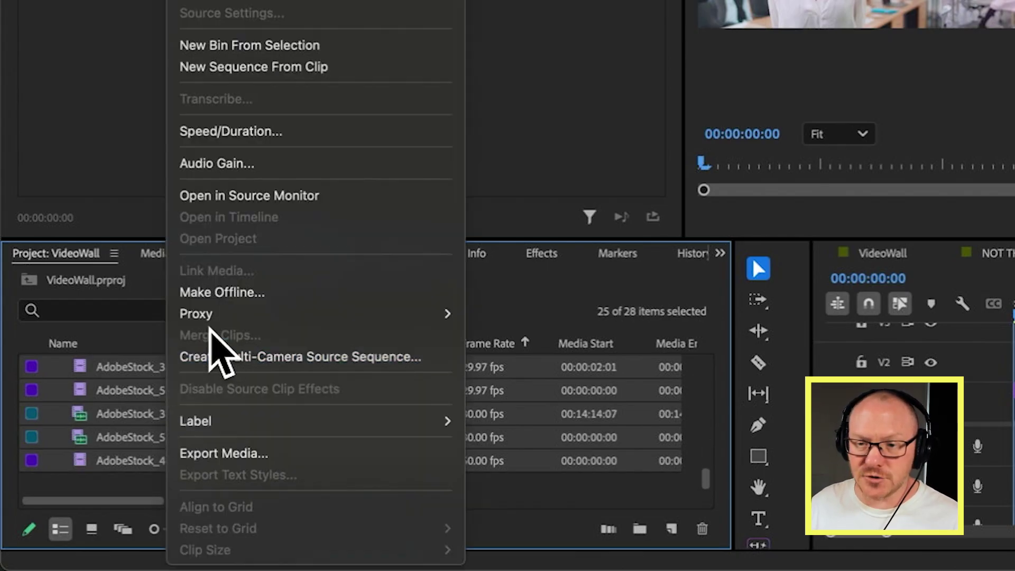
mouse_move(217, 316)
left_click(521, 318)
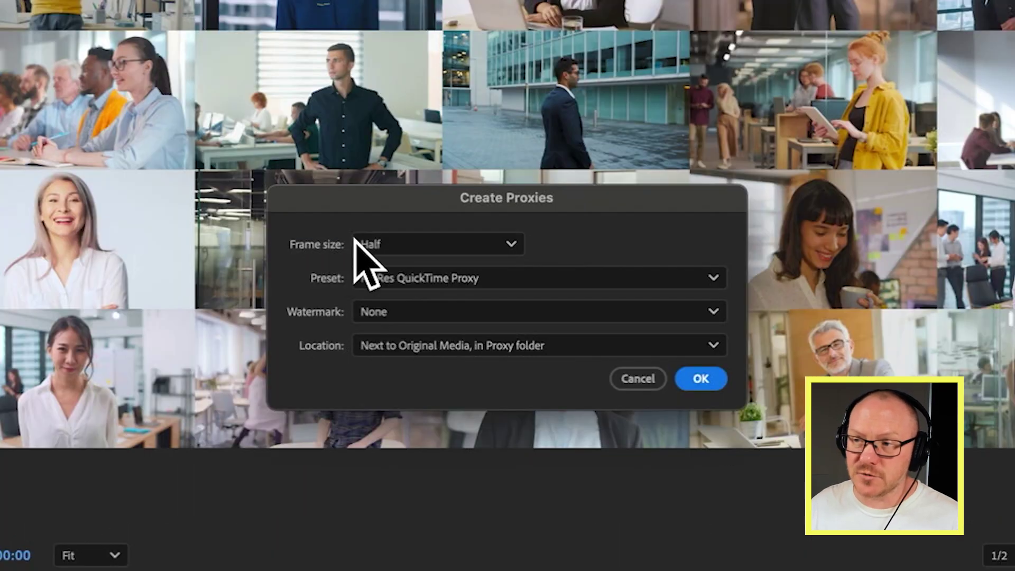
left_click(371, 244)
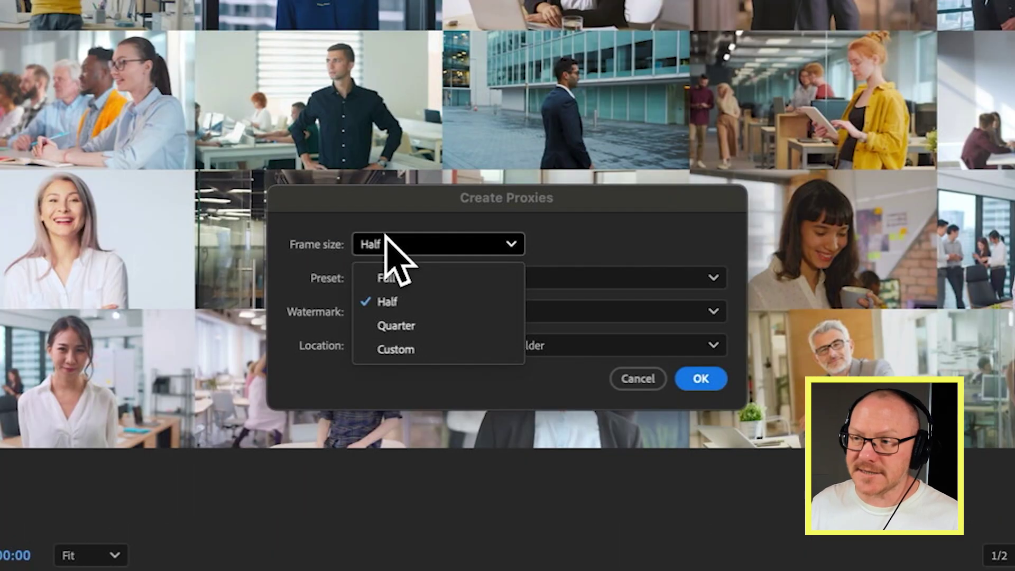
left_click(422, 322)
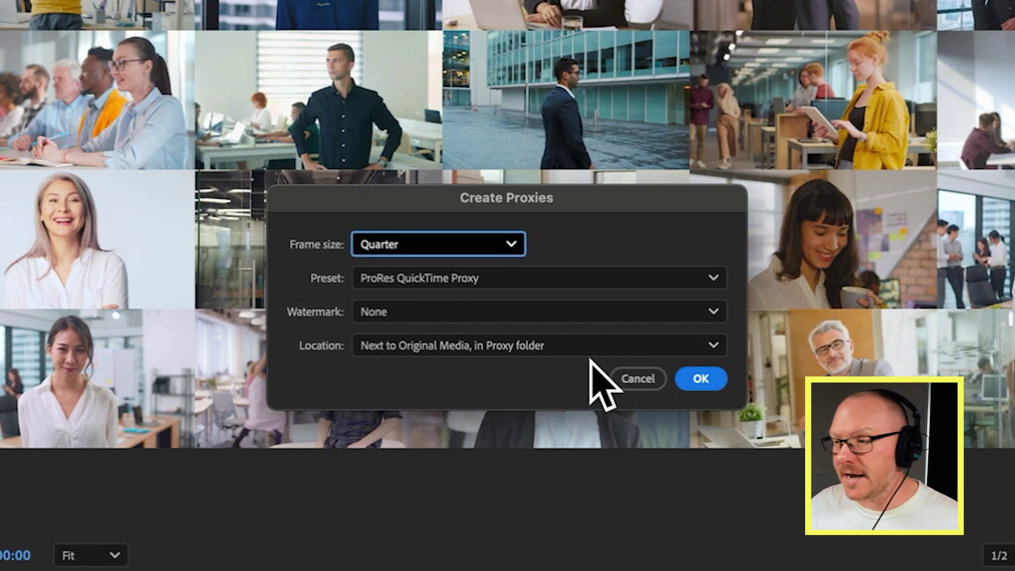
left_click(703, 378)
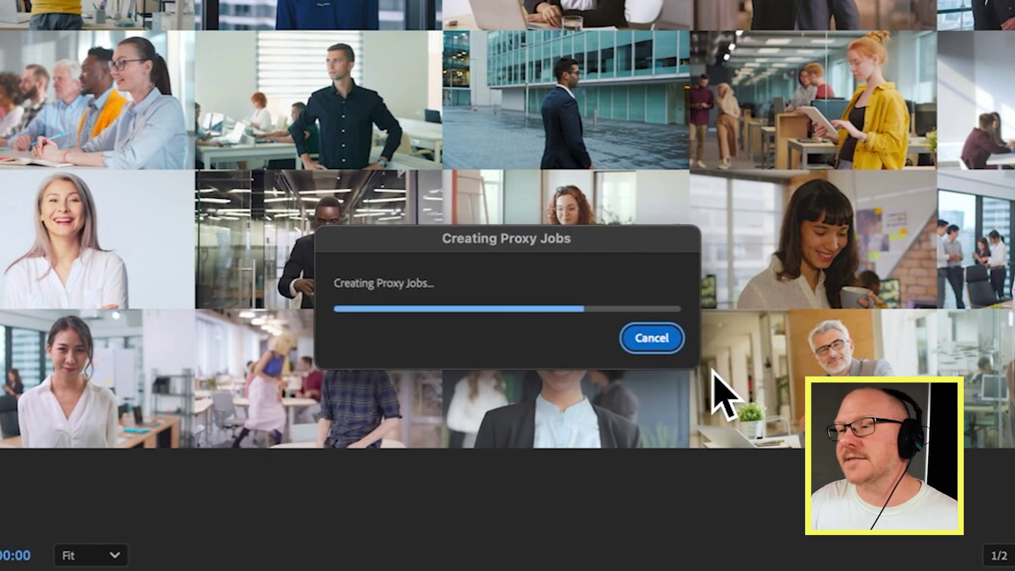
Step: Check the proxy jobs in Media Encoder, and back in Premiere Pro enable proxies and play the video wall
key("super+Tab")
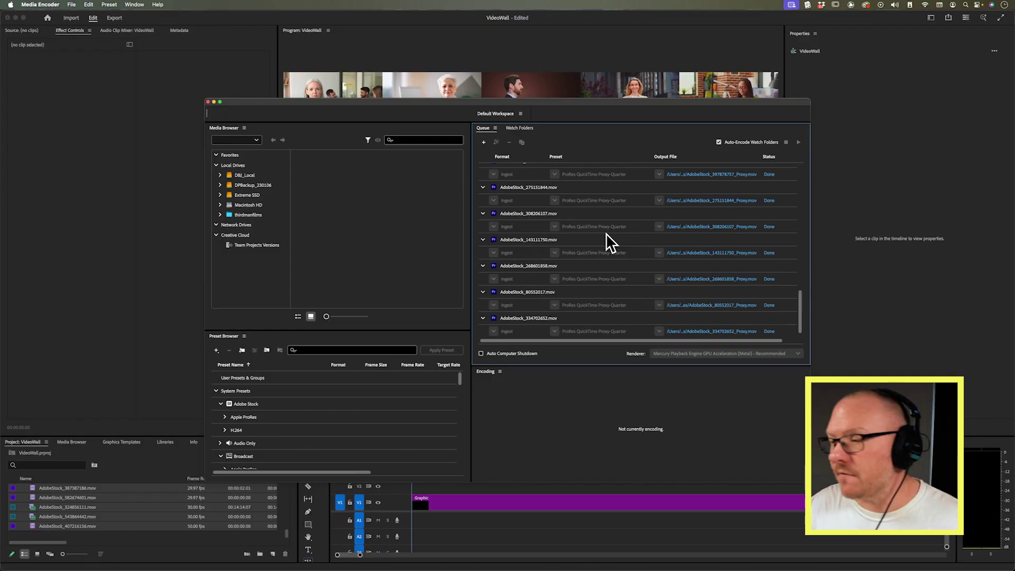
key("super+Tab")
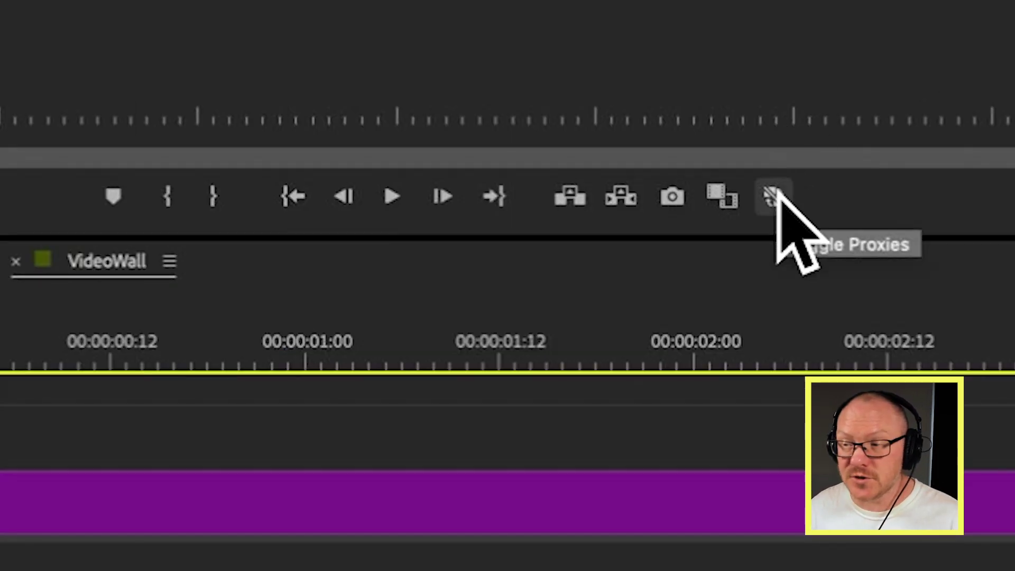
left_click(776, 197)
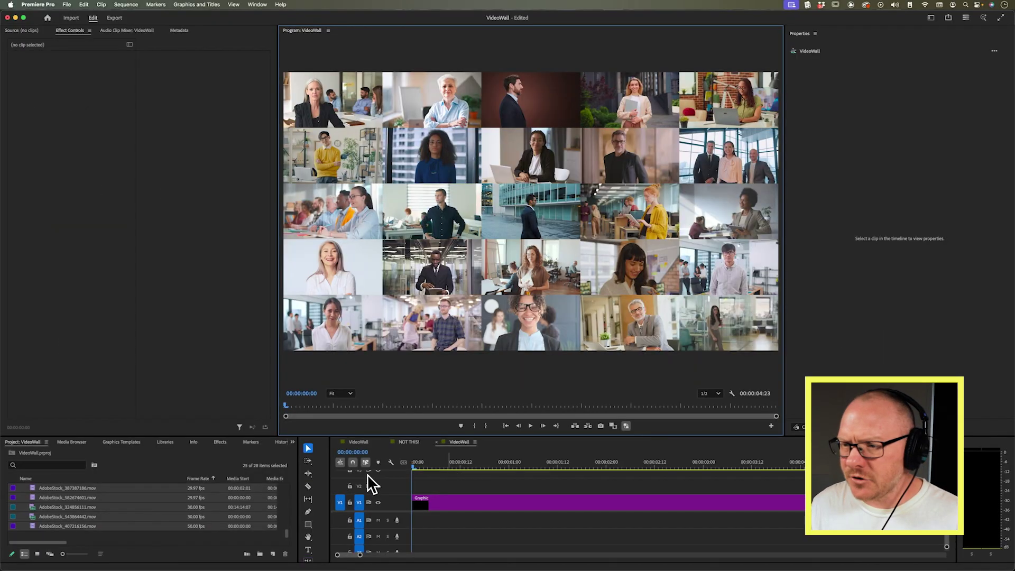
key("space")
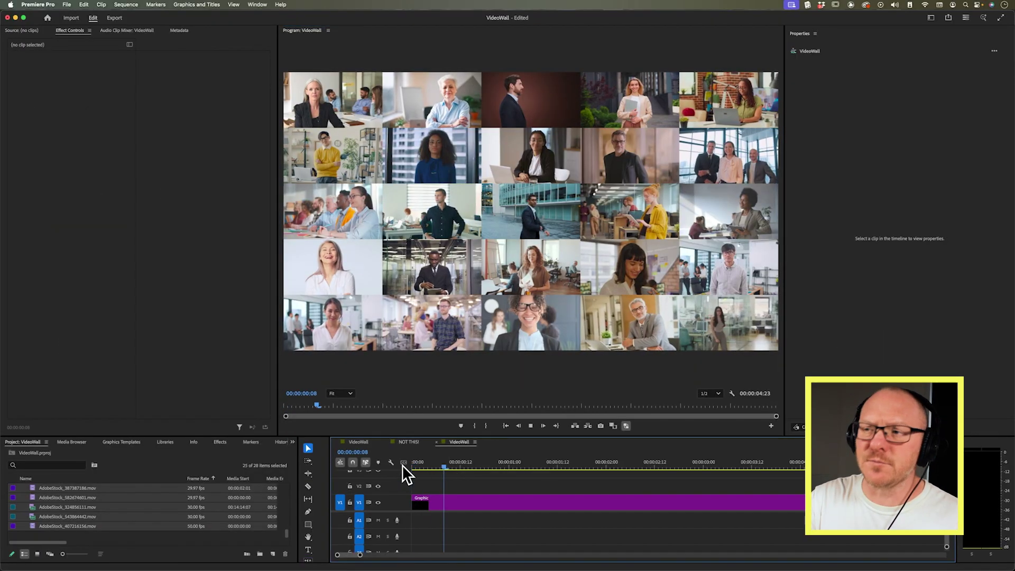
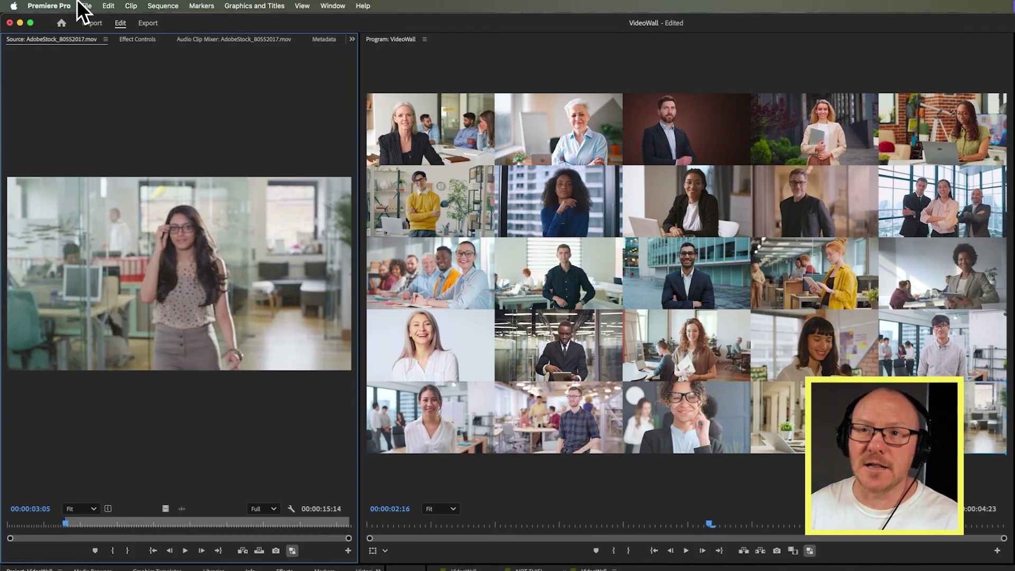
Step: Make a subclip from the source clip AdobeStock_80552017.mov with trims restricted to the subclip boundaries
left_click(130, 6)
left_click(148, 31)
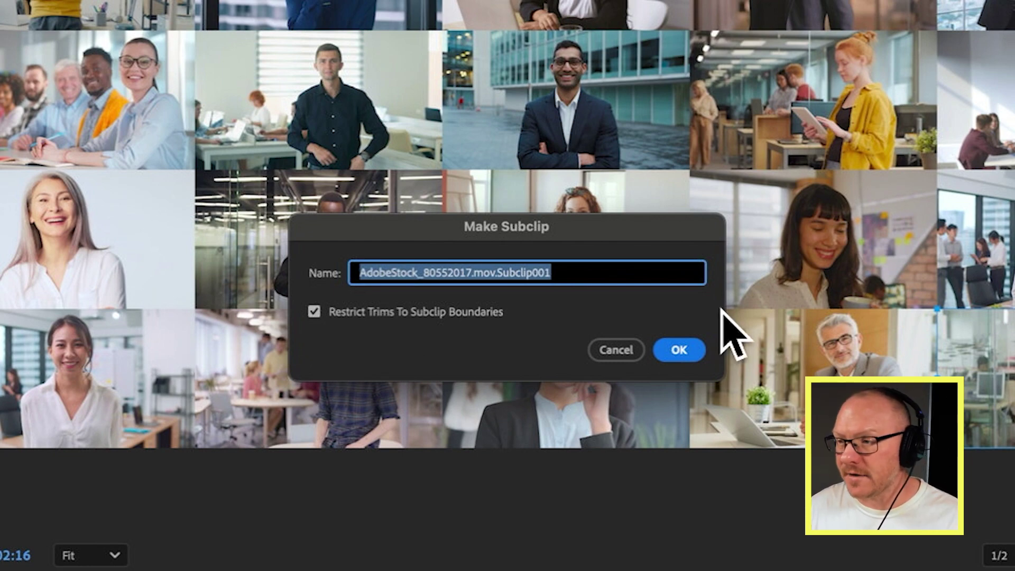
left_click(697, 349)
Step: Add the subclip to Group 05 just above the AdobeStock_80552017 layer and delete that original layer
left_click(93, 438)
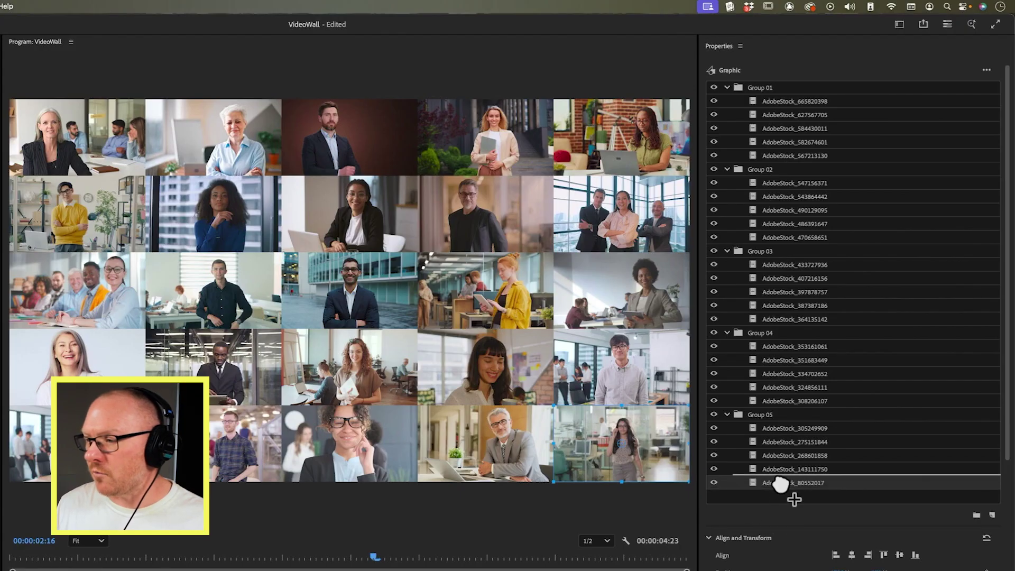
left_click_drag(782, 484, 781, 481)
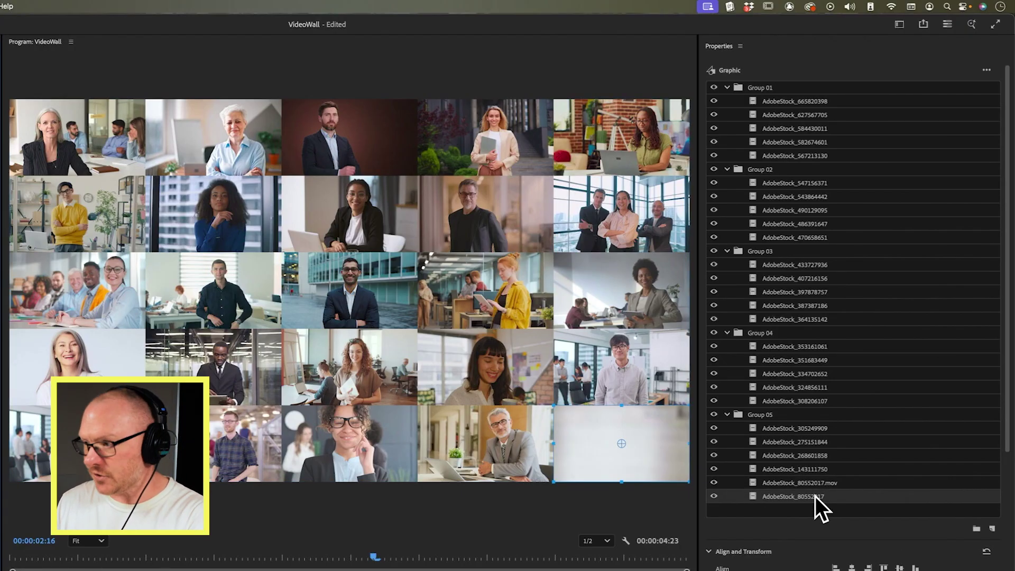
key("Delete")
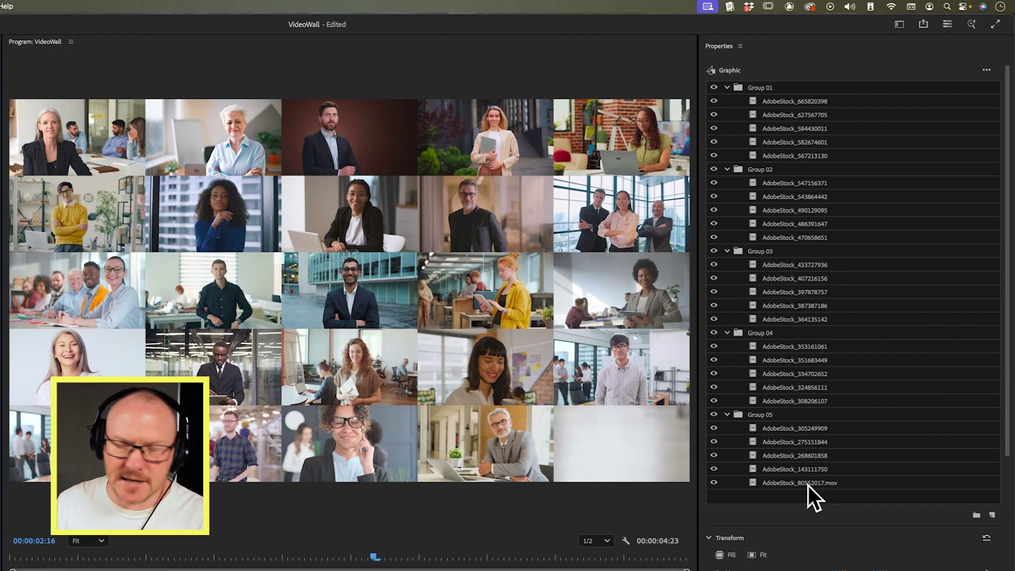
Step: Scale the AdobeStock_80552017.mov layer to 20%, align it to the frame's bottom-right corner, and play the video wall
left_click(808, 482)
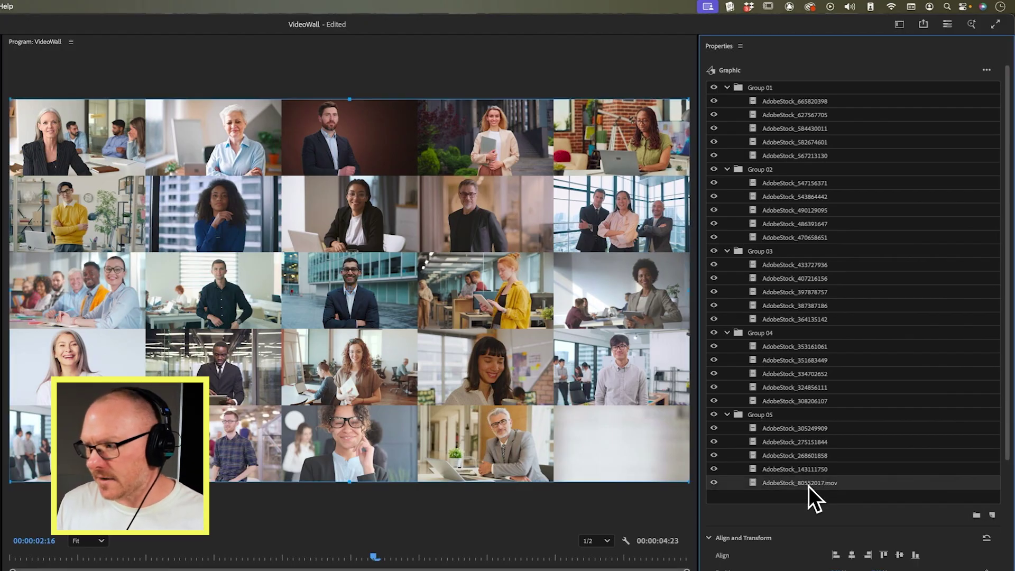
scroll(781, 538, "down", 3)
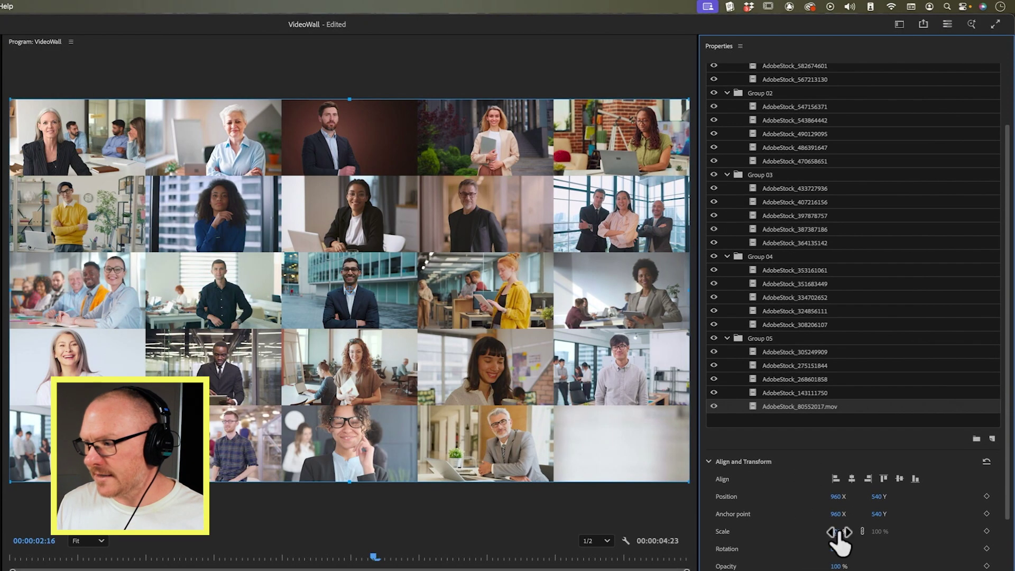
type("20")
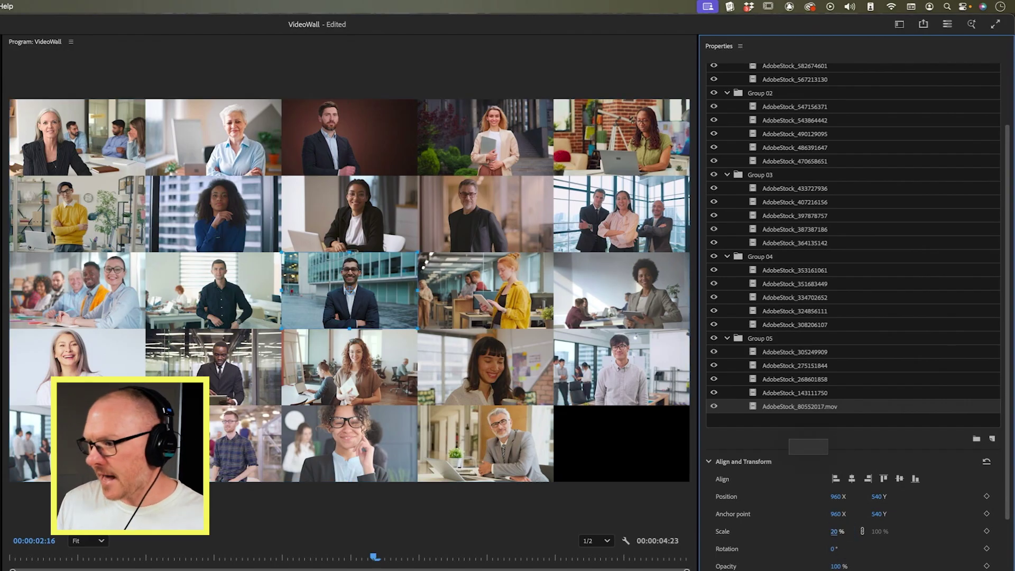
left_click(916, 478)
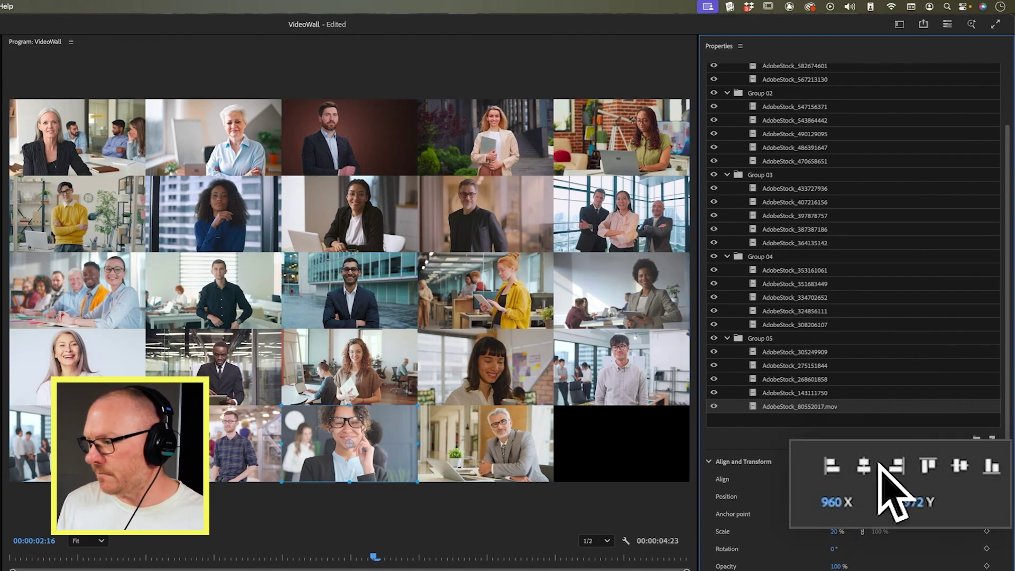
left_click(868, 479)
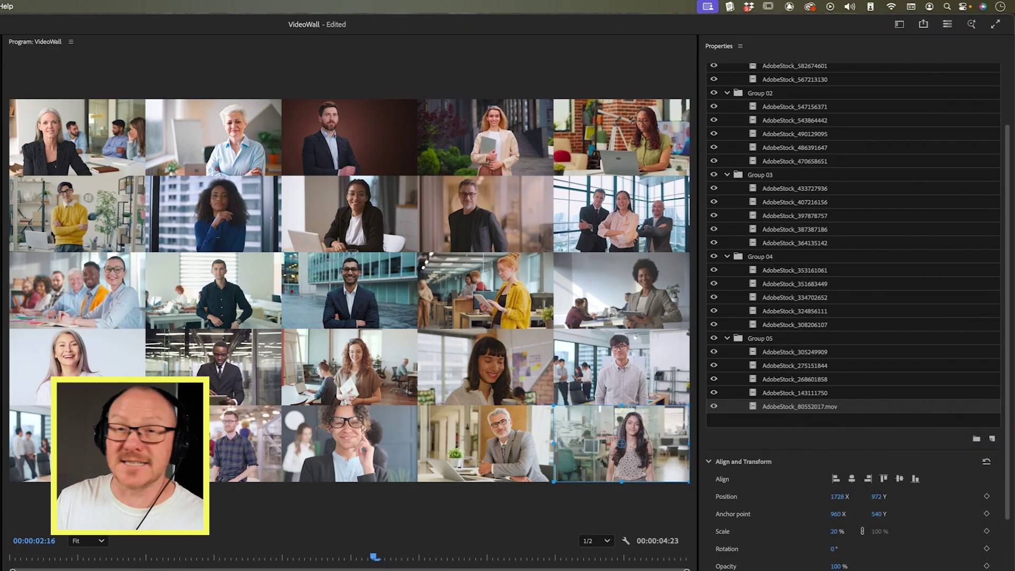
key("Home")
key("space")
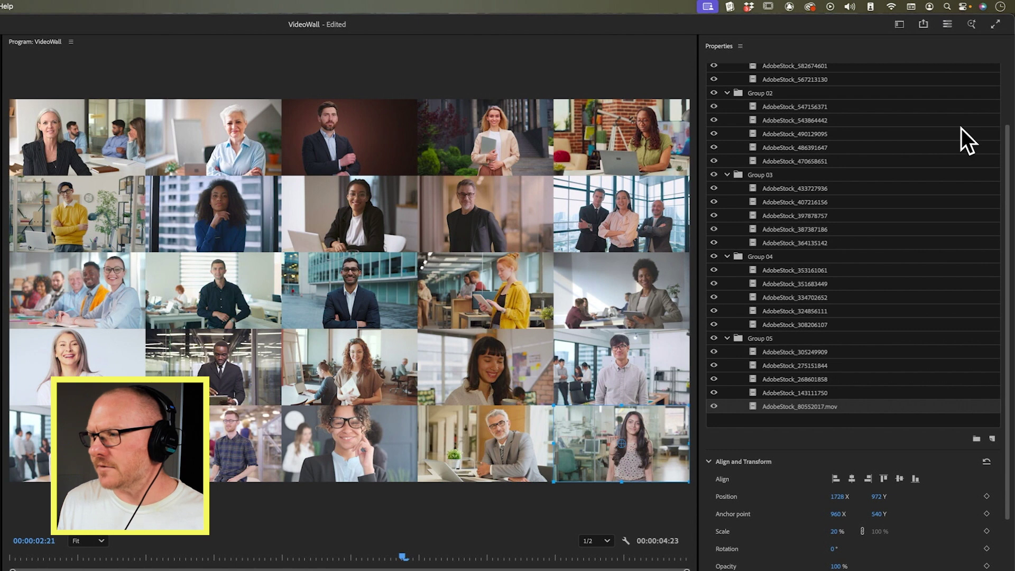
Step: Collapse all five layer groups and add a new rectangle layer to the graphic
scroll(824, 109, "up", 5)
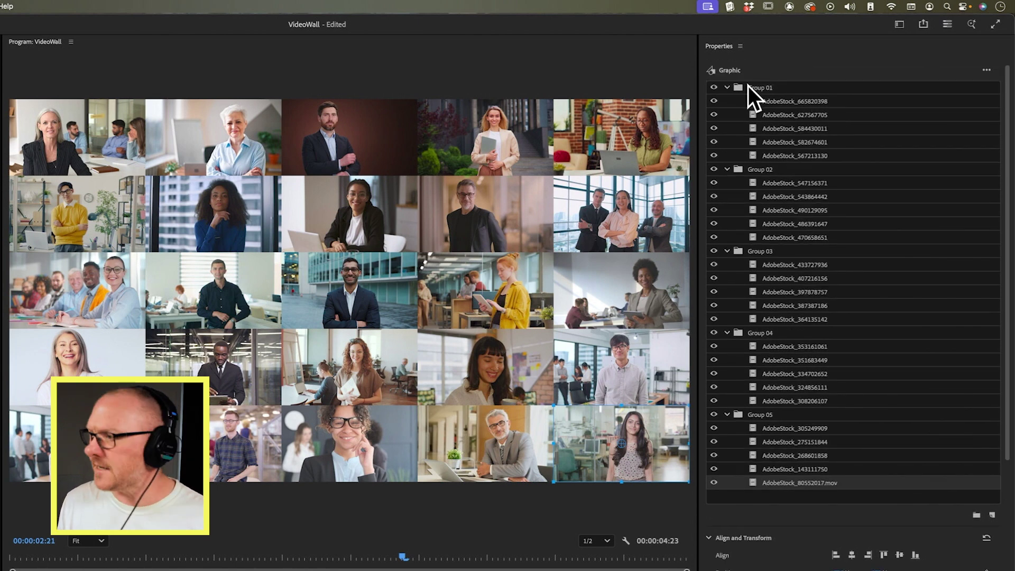
left_click(728, 87, "alt")
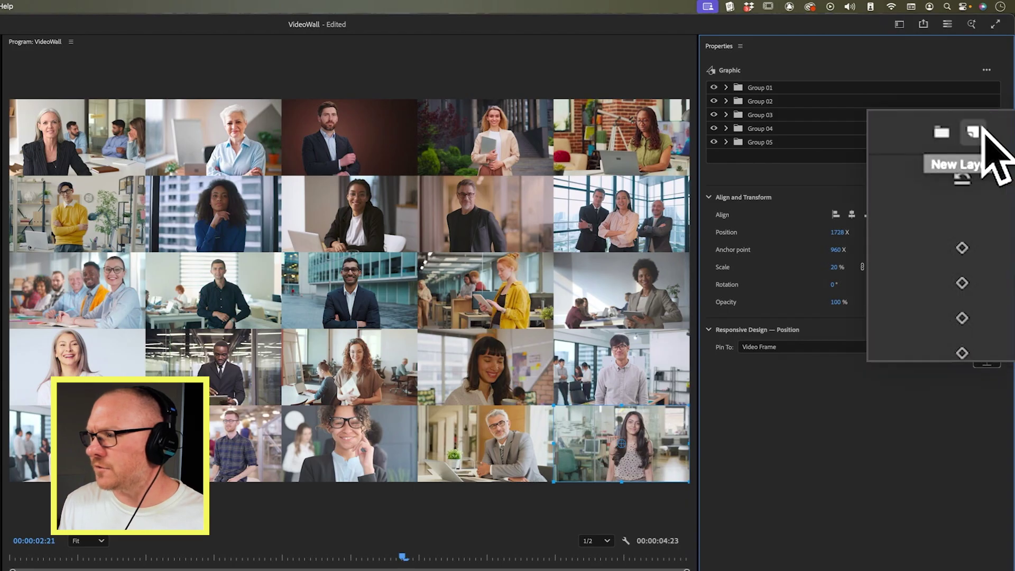
left_click(974, 132)
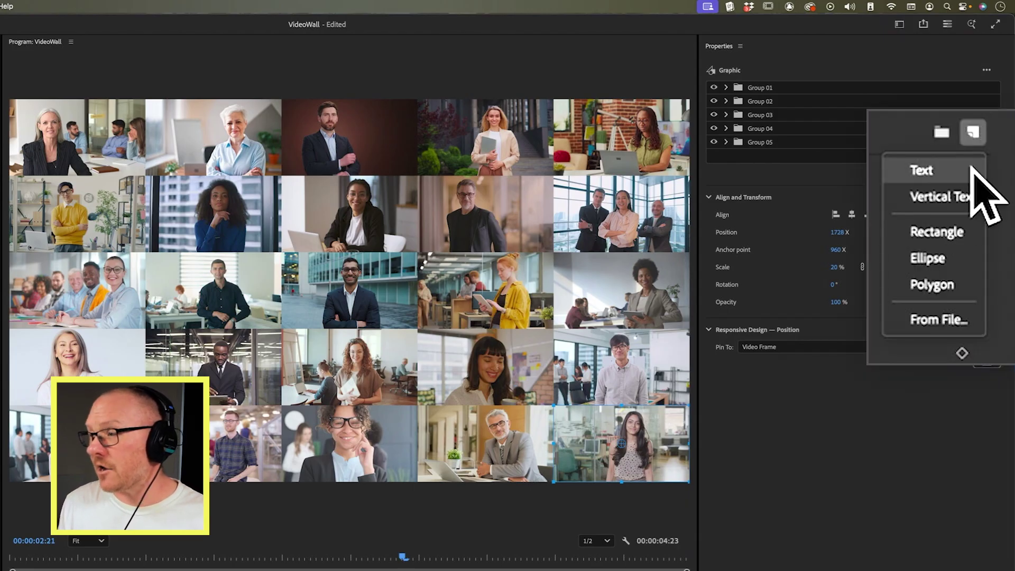
left_click(963, 231)
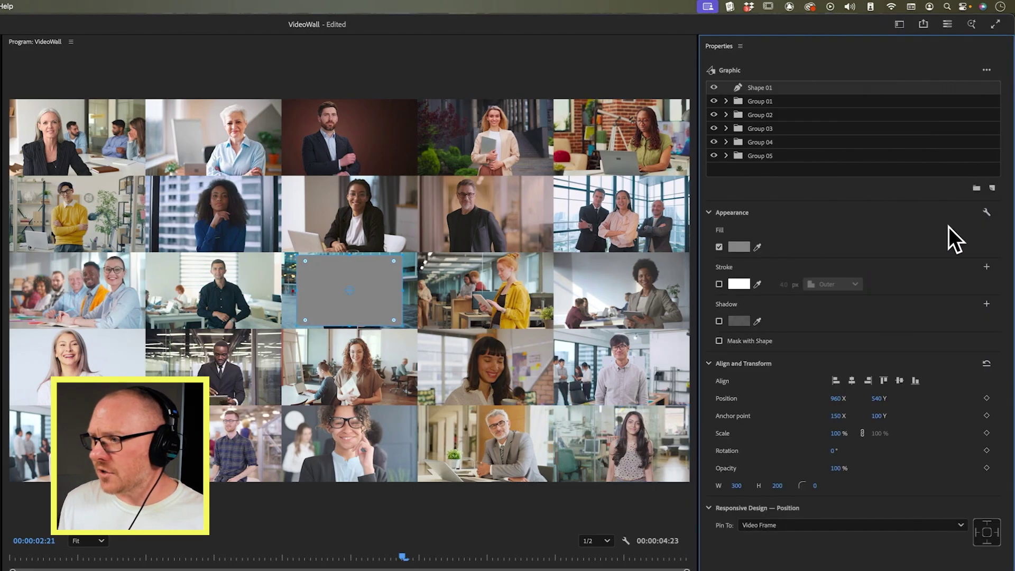
Step: Turn off the rectangle's fill and give it a black 21 px stroke set to Center
left_click(719, 247)
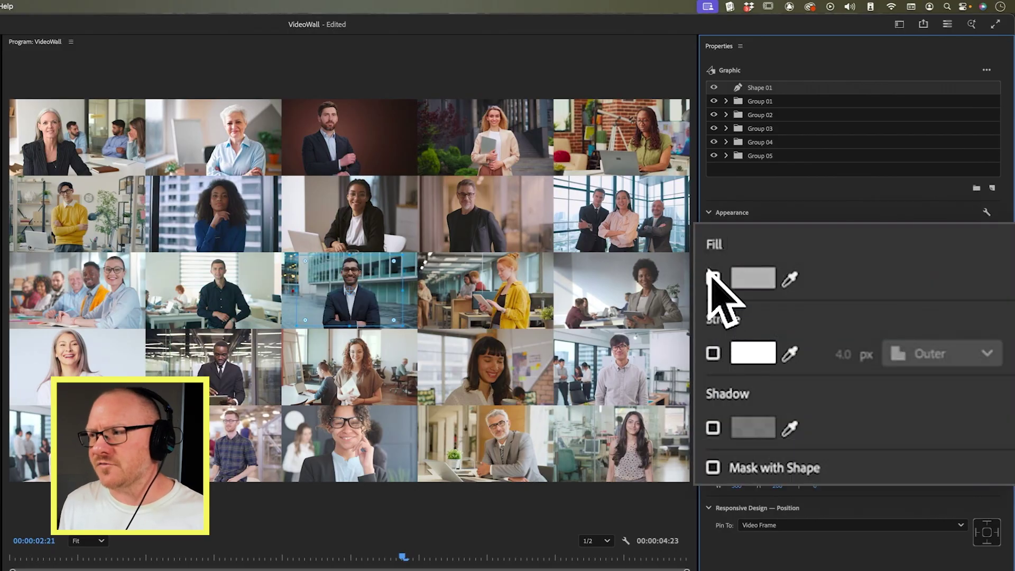
left_click(712, 353)
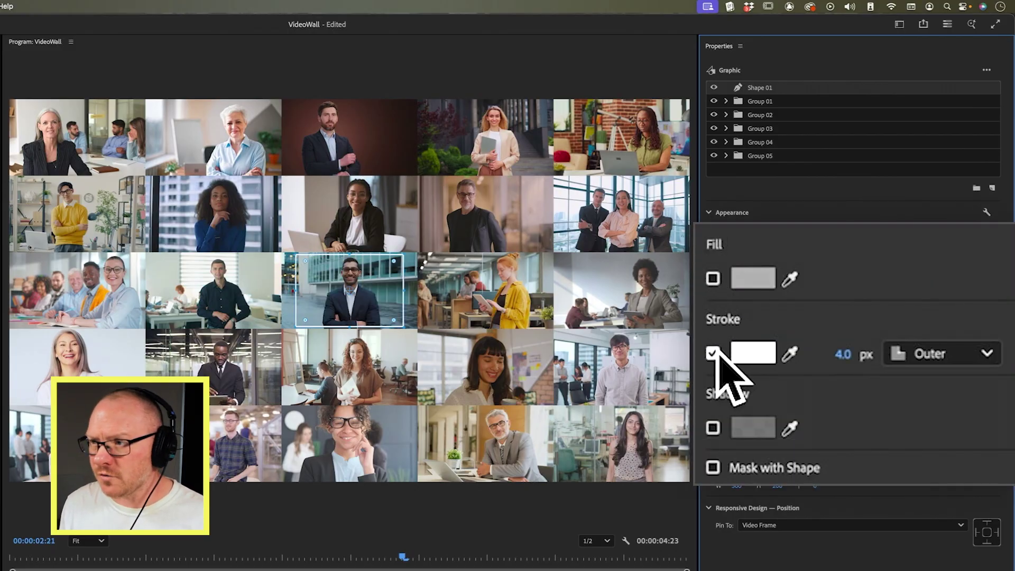
left_click(757, 355)
left_click_drag(255, 393, 146, 308)
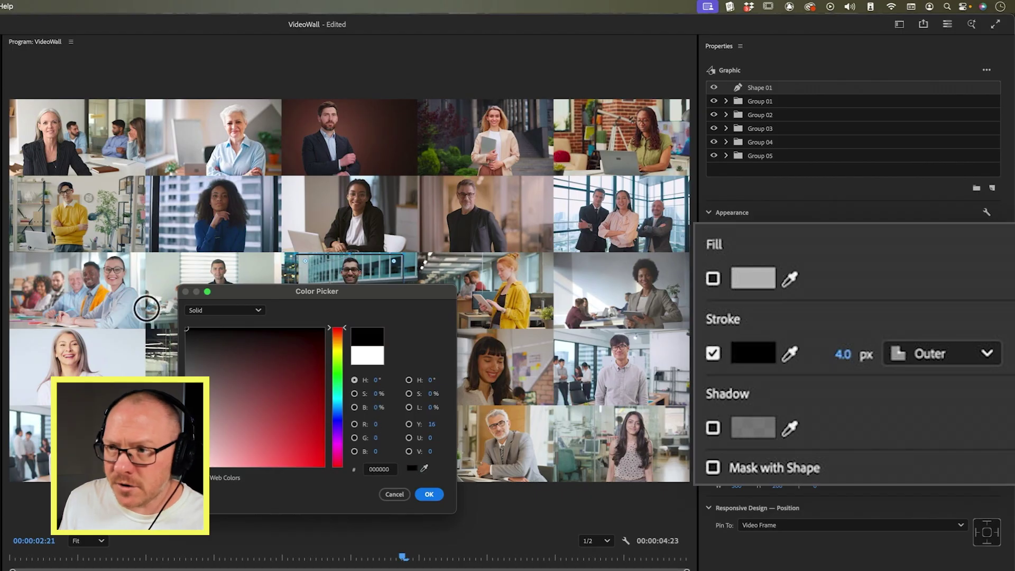
left_click(431, 493)
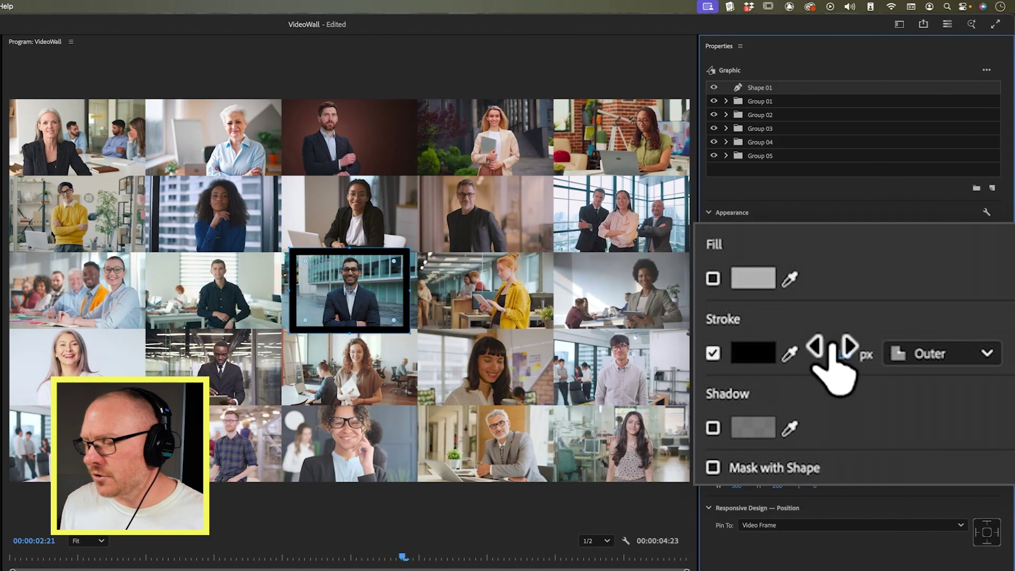
left_click(977, 348)
left_click(984, 444)
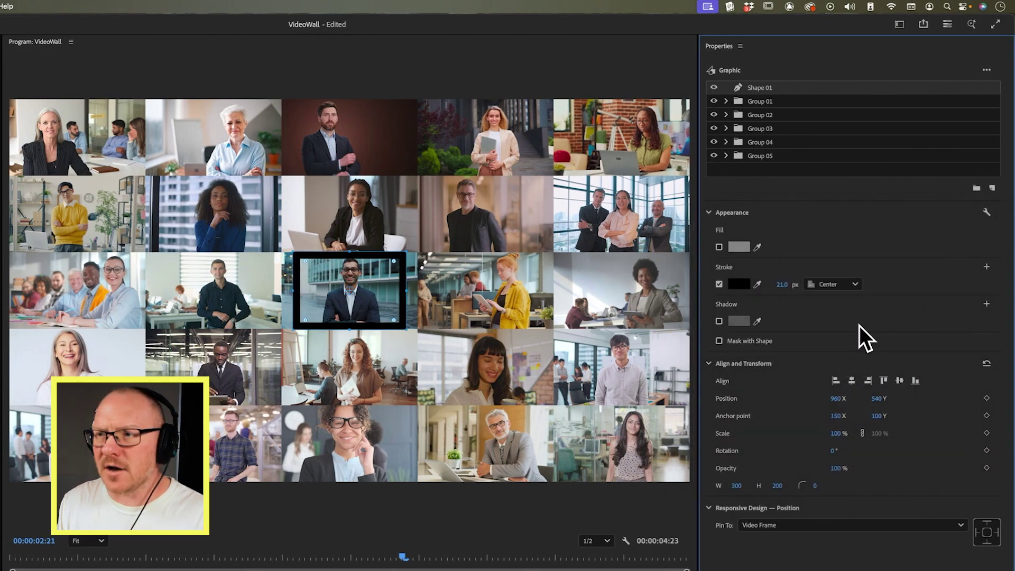
Step: Set the rectangle's width to 1920 and its height to 1080
left_click(736, 486)
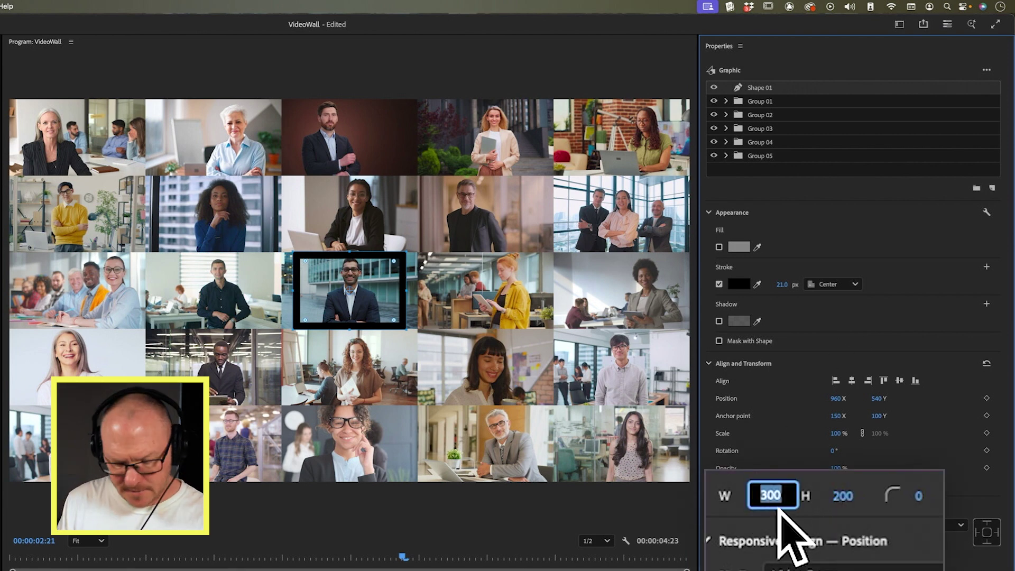
type("1920")
key("Tab")
type("1080")
key("Return")
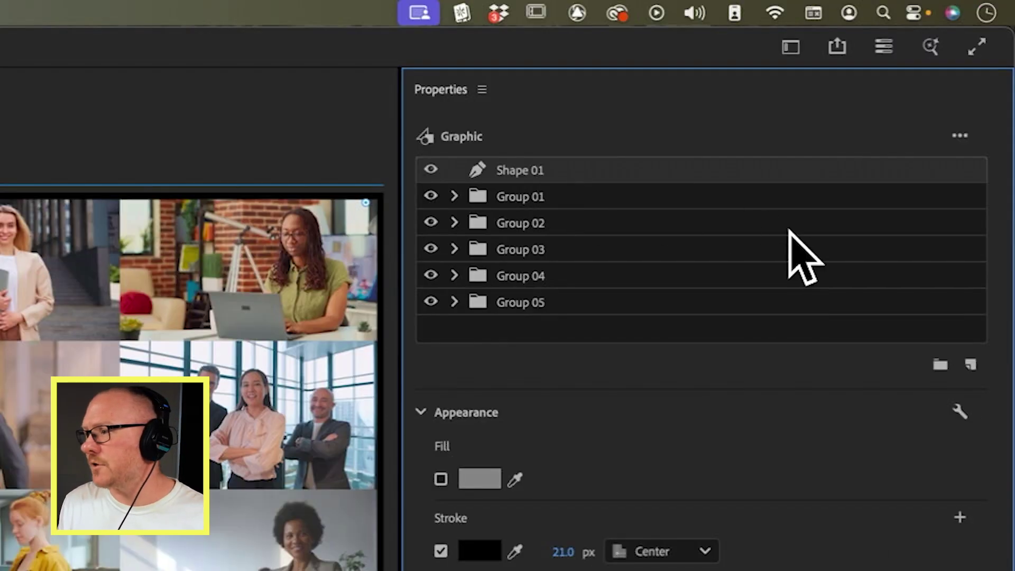
Step: Put the rectangle in a new layer group and name the group Border
left_click(941, 364)
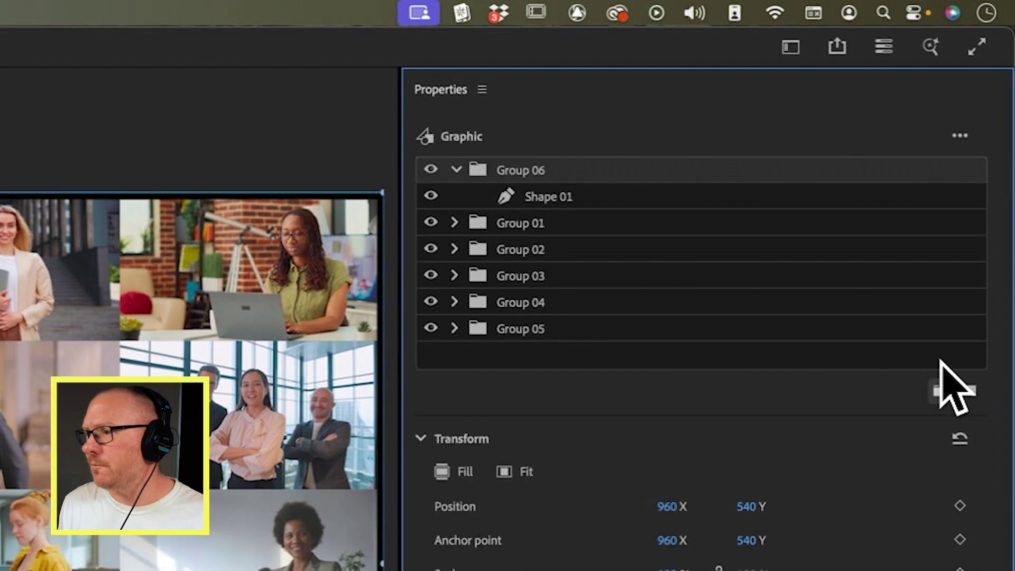
double_click(533, 170)
type("Border")
key("Return")
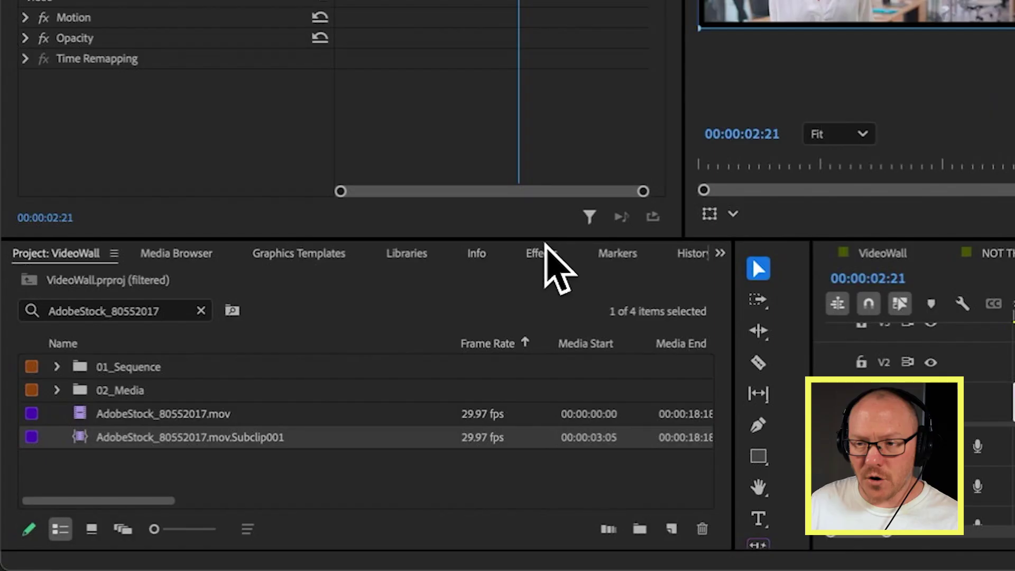
Step: Find the Replicate effect and apply it inside the Border group above Shape 01
left_click(545, 252)
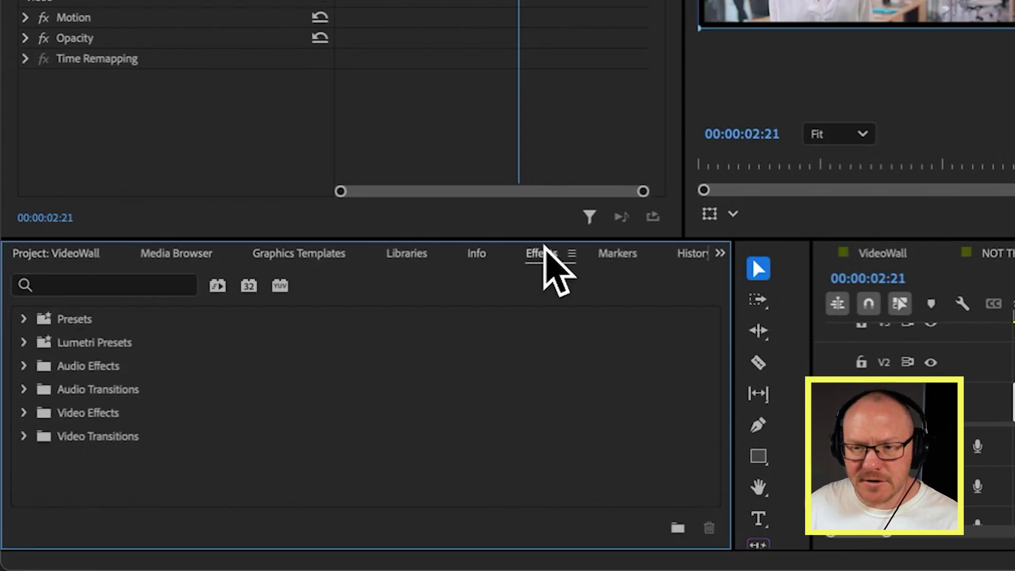
left_click(147, 285)
type("replicate")
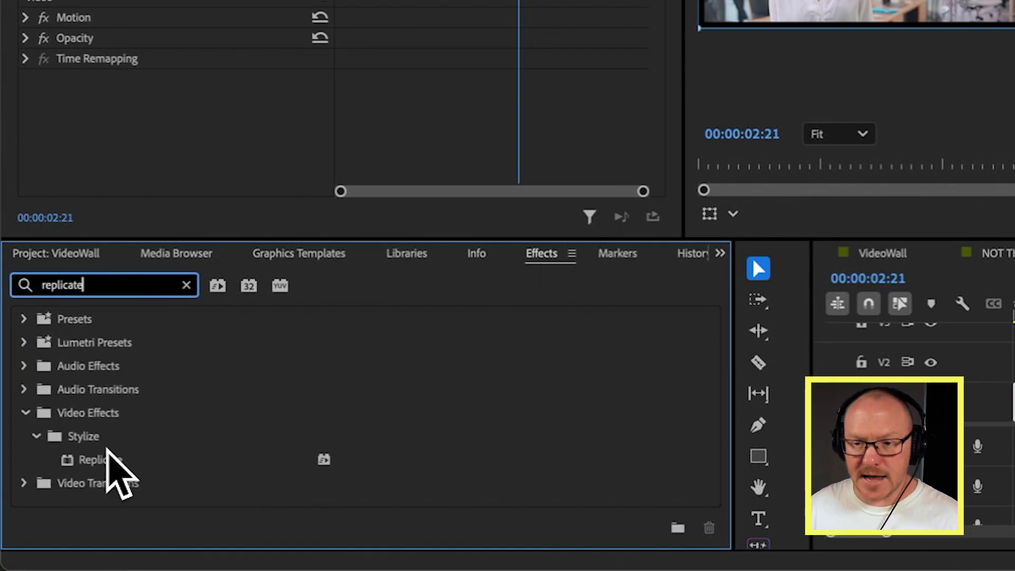
left_click_drag(71, 459, 998, 193)
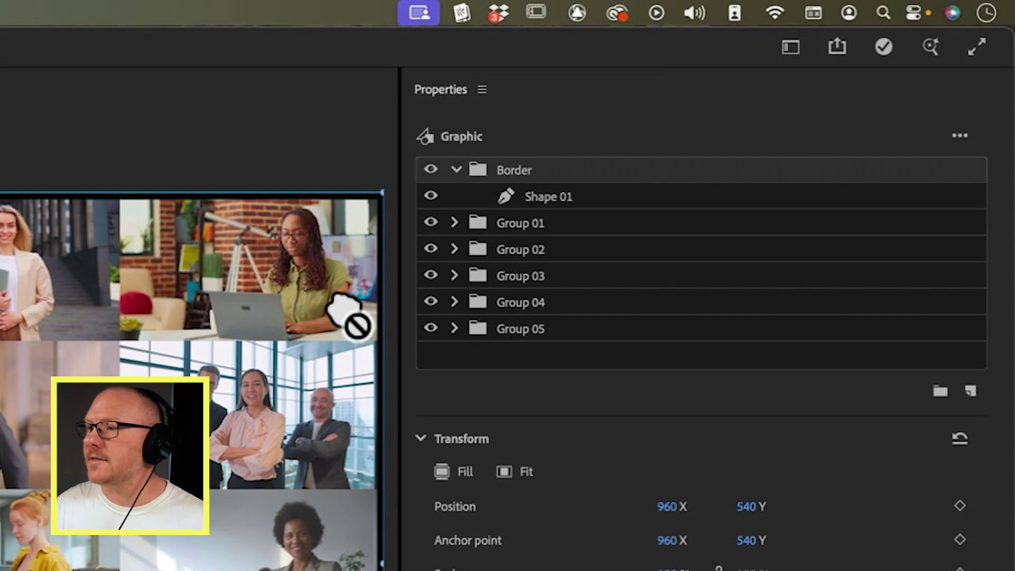
left_click_drag(343, 310, 528, 184)
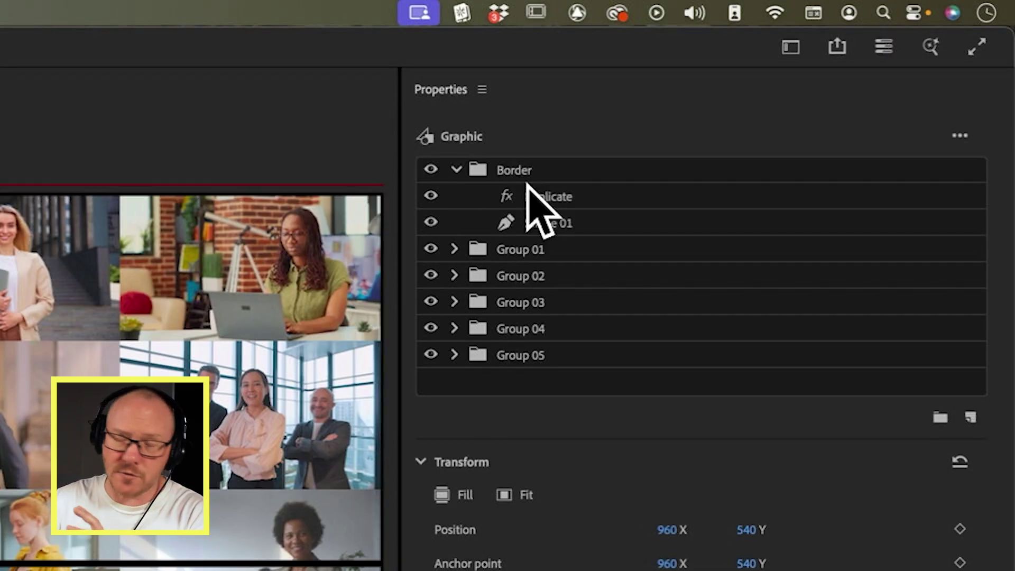
Step: Set the Border group's Replicate count to 5 and widen Shape 01's stroke to 42 px
left_click(582, 197)
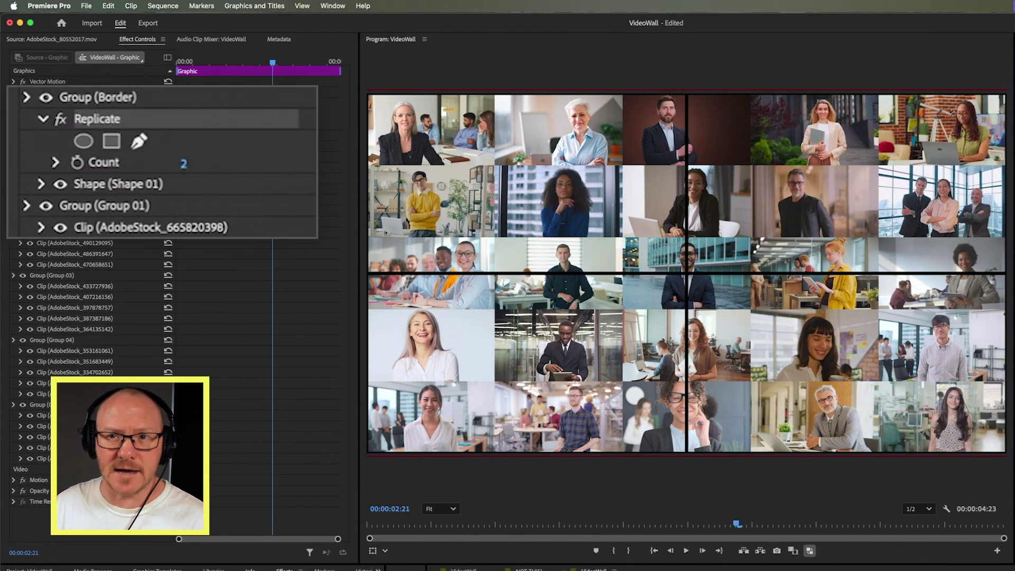
left_click(183, 163)
key("Return")
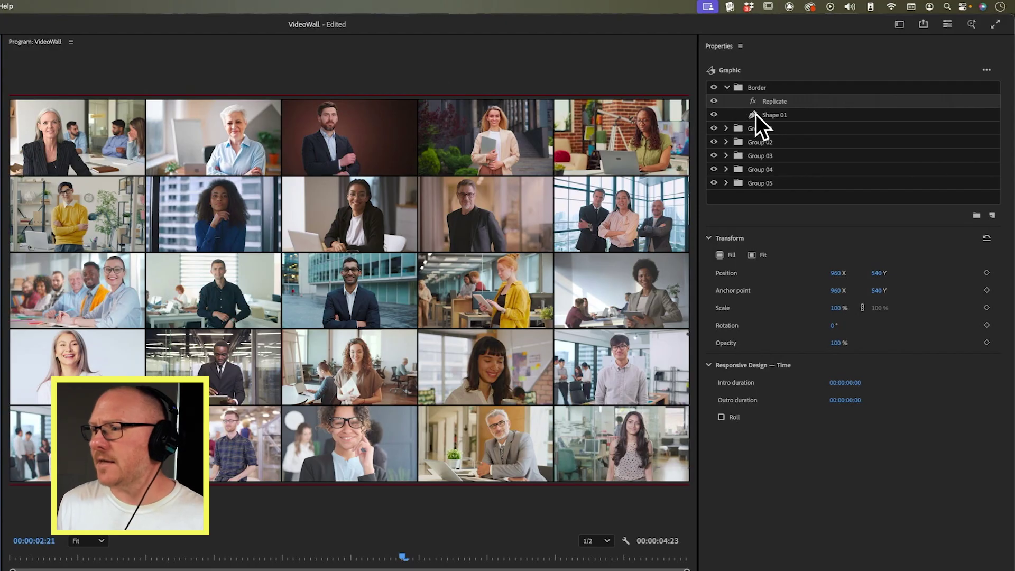
left_click(778, 115)
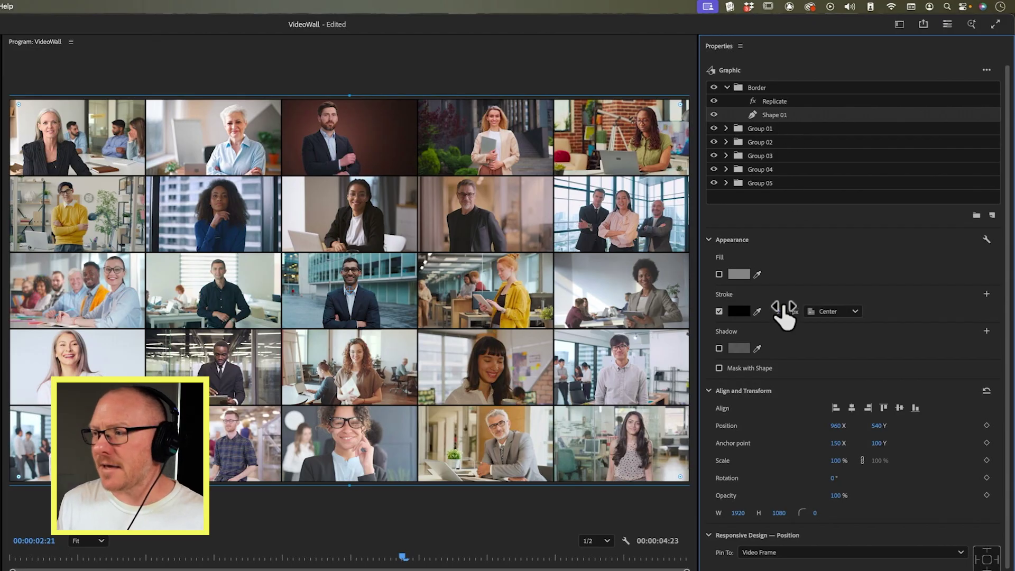
left_click_drag(783, 312, 793, 312)
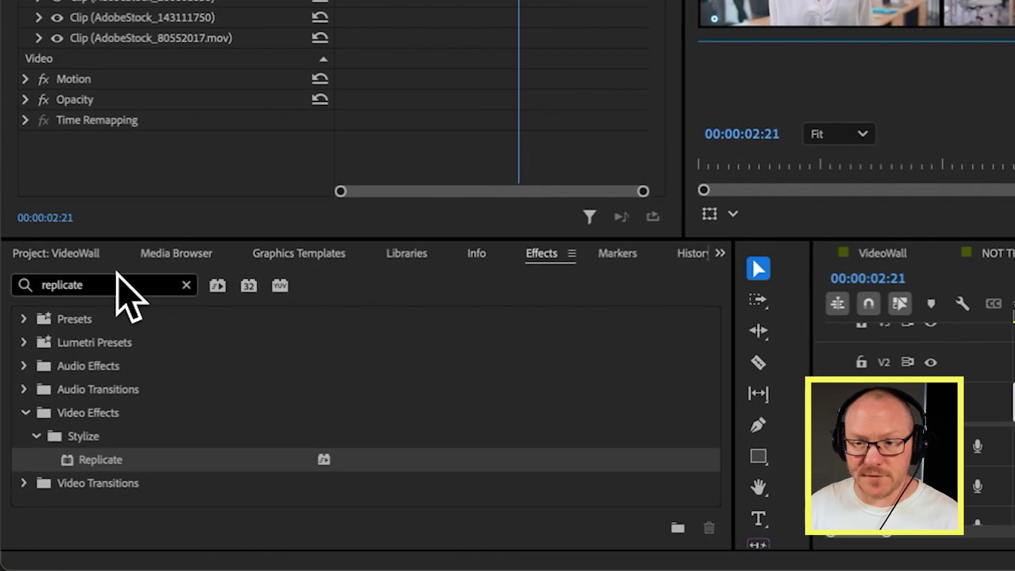
Step: Find the Basic 3D effect and apply it to the whole graphic, above the Border group
double_click(115, 275)
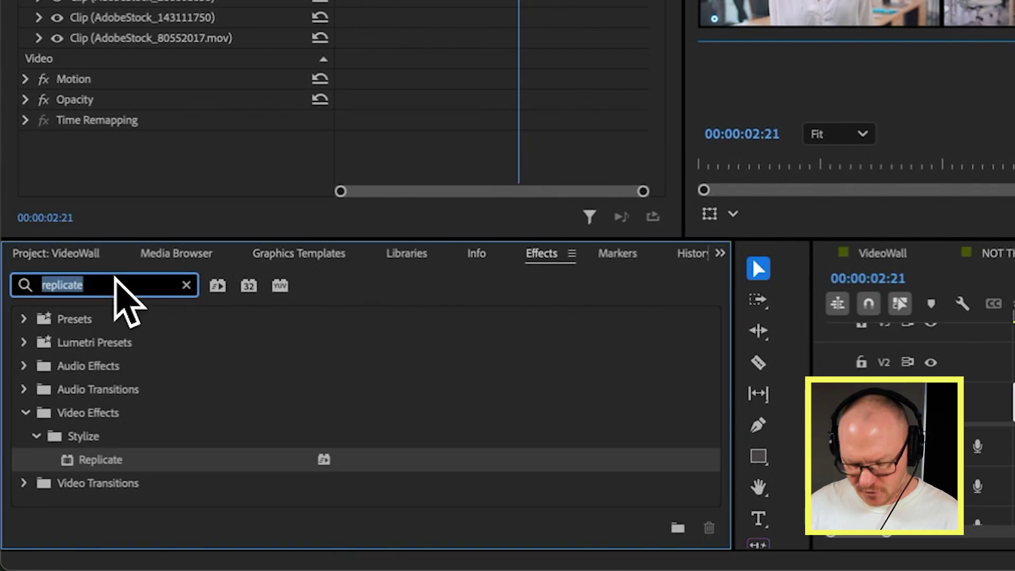
type("basic")
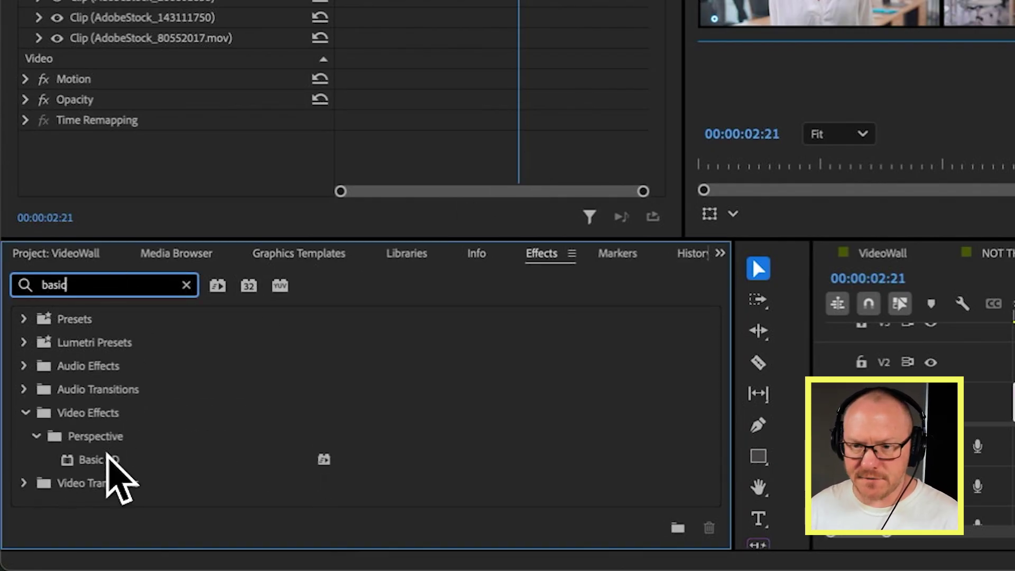
left_click_drag(109, 461, 59, 458)
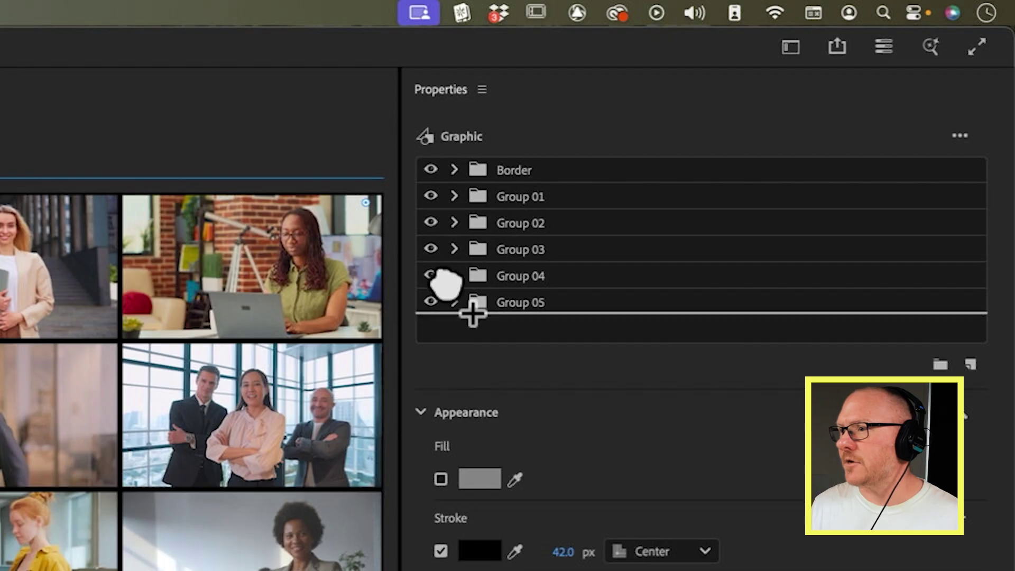
left_click_drag(472, 315, 560, 195)
left_click(546, 164)
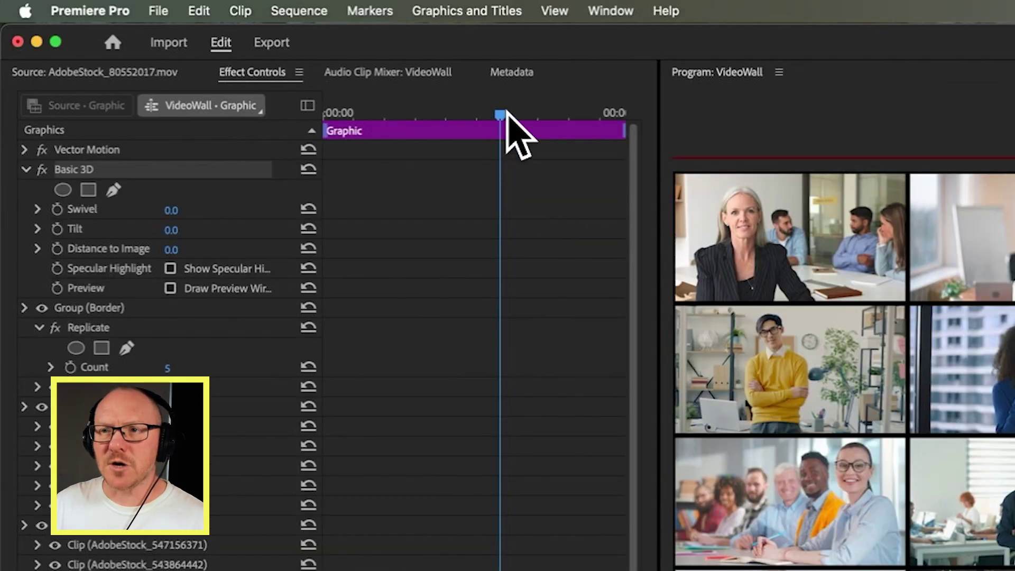
Step: Turn on animation for Basic 3D's Swivel, Tilt and Distance to Image at the start of the graphic
left_click_drag(500, 113, 298, 125)
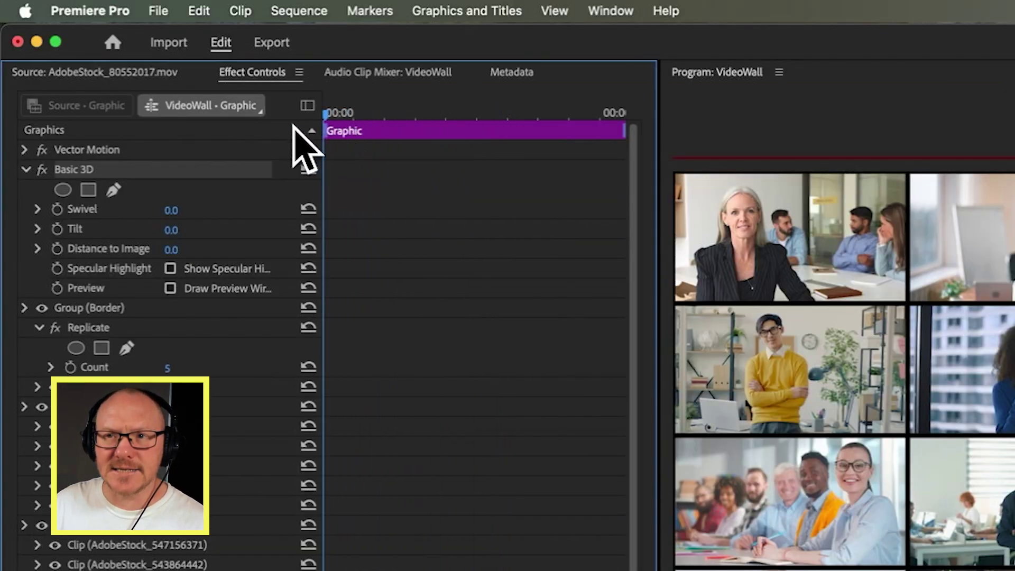
left_click(57, 209)
left_click(57, 229)
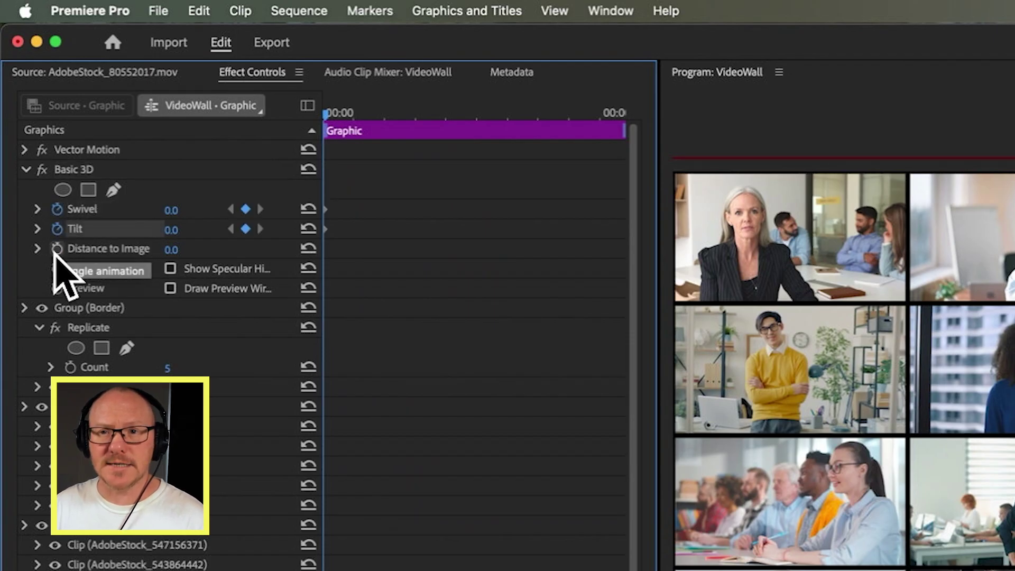
left_click(57, 248)
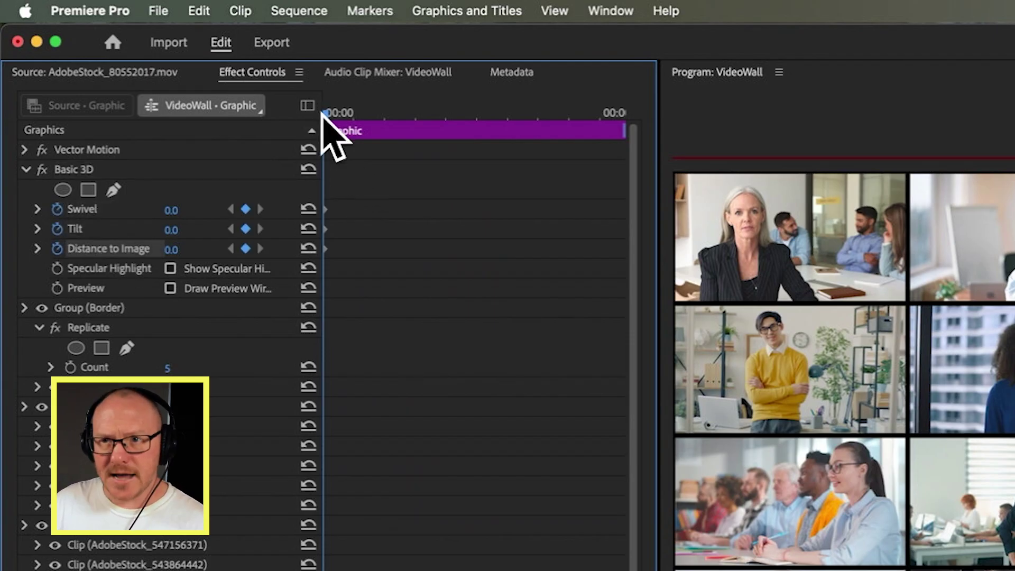
Step: Add keyframes for Basic 3D's Swivel, Tilt and Distance to Image near the end of the graphic, at 00:00:04:07
left_click_drag(326, 113, 593, 135)
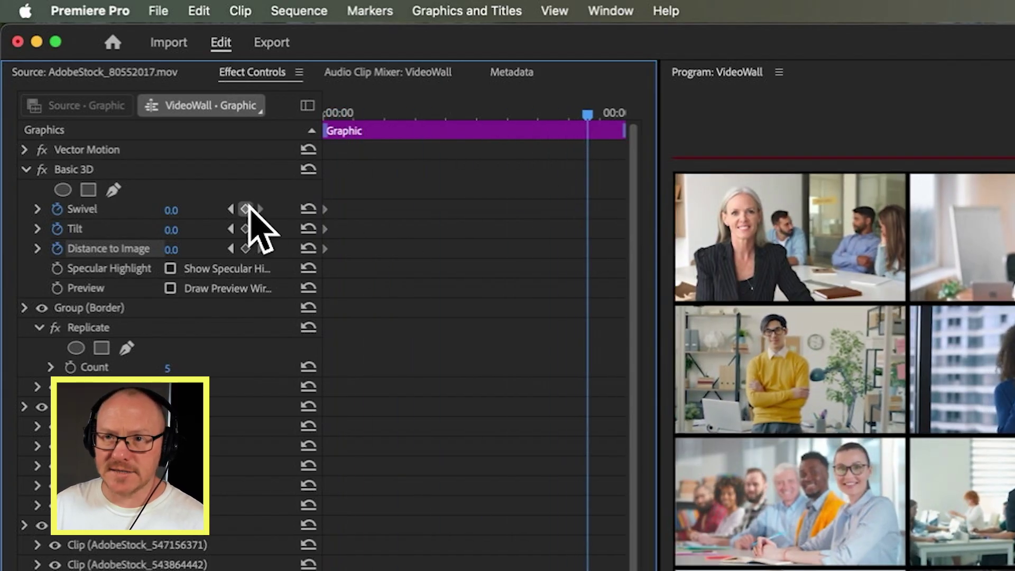
left_click(246, 210)
left_click(245, 229)
left_click(245, 249)
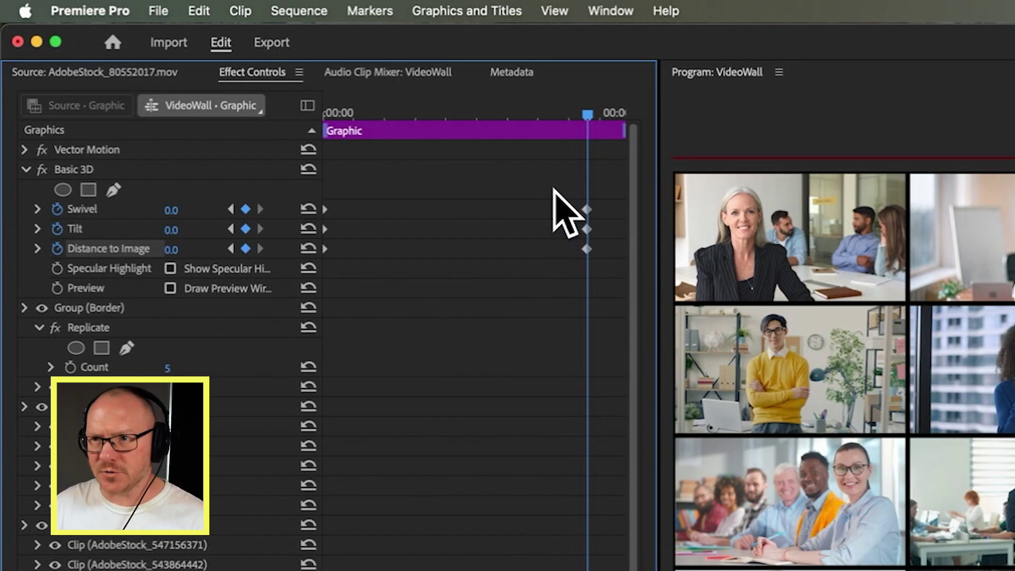
Step: Apply Ease In to the three Basic 3D keyframes at 00:00:04:07
left_click_drag(555, 197, 610, 271)
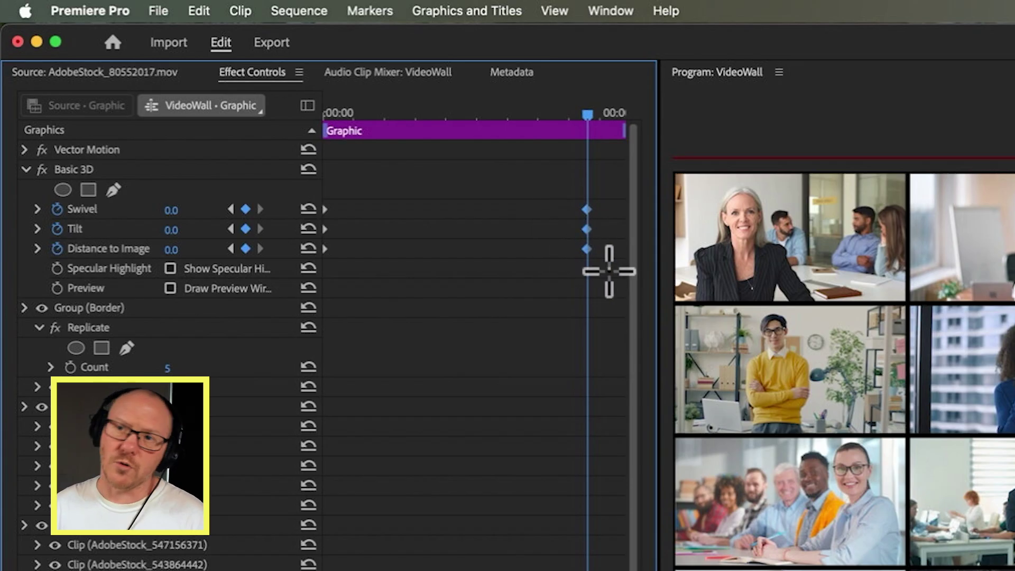
right_click(592, 250)
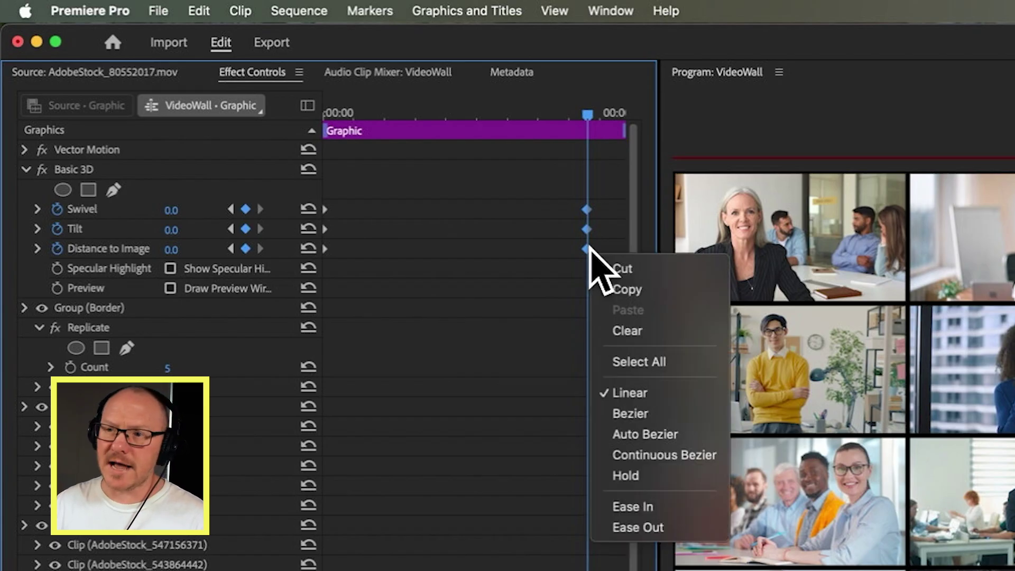
left_click(657, 508)
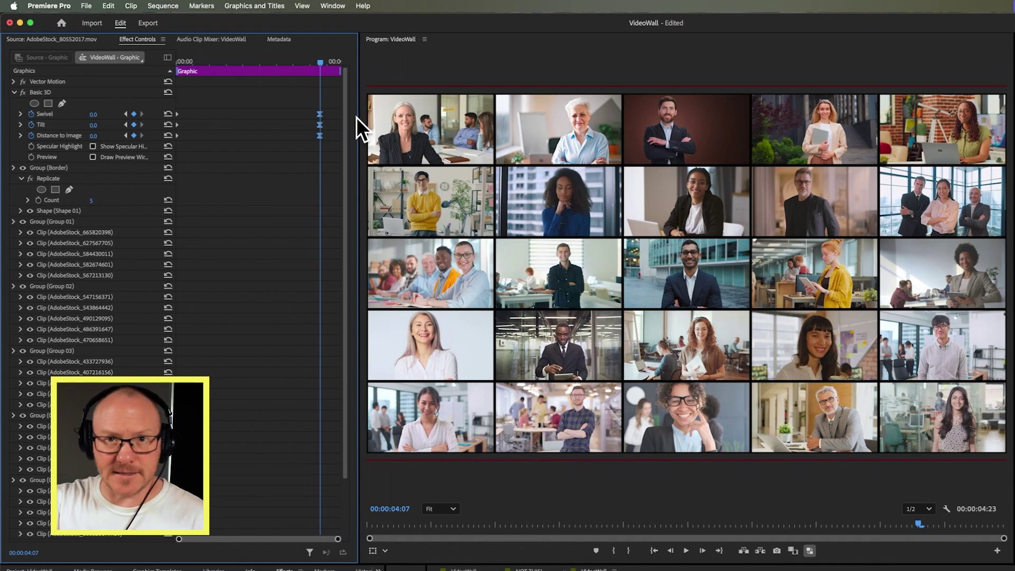
Step: At the start of the graphic, set Basic 3D's Swivel to -17°, Tilt to -18° and Distance to Image to -69, and preview the move
left_click(249, 63)
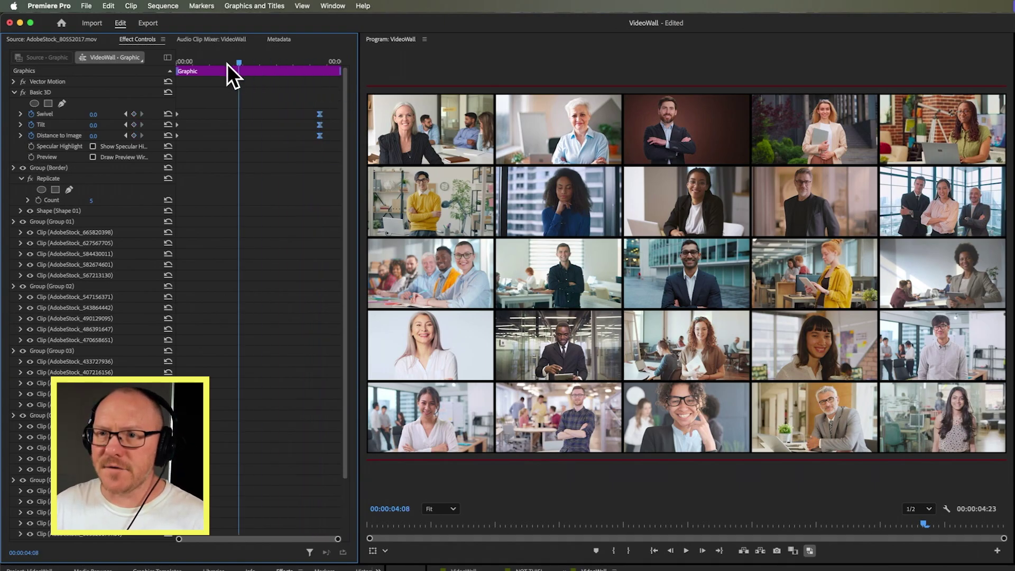
key("Home")
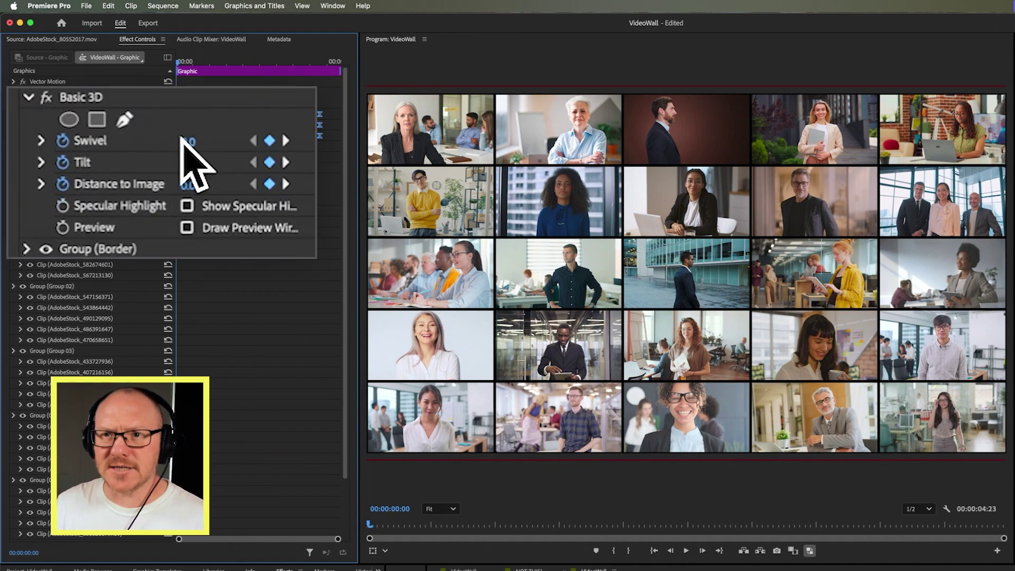
left_click_drag(181, 140, 166, 185)
left_click_drag(98, 135, 106, 140)
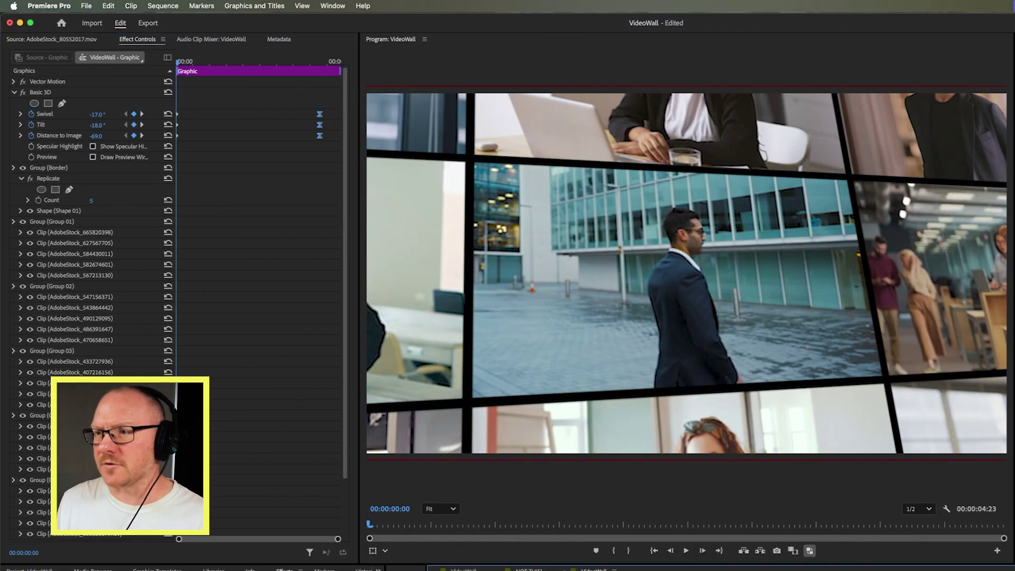
key("space")
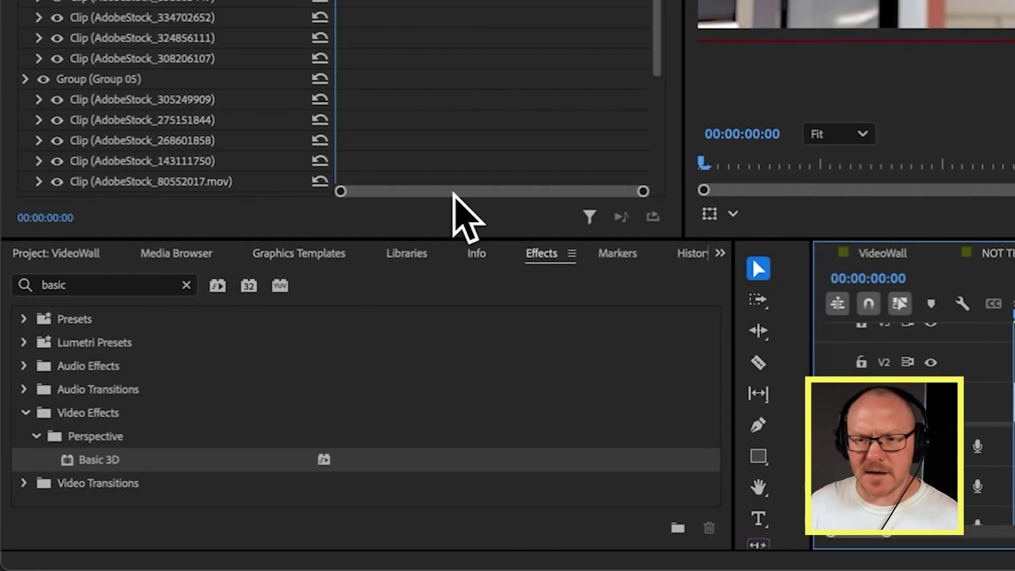
Step: Find the Transform effect, apply it to the graphic between Basic 3D and the Border group, and collapse the Border group
double_click(133, 284)
type("tran")
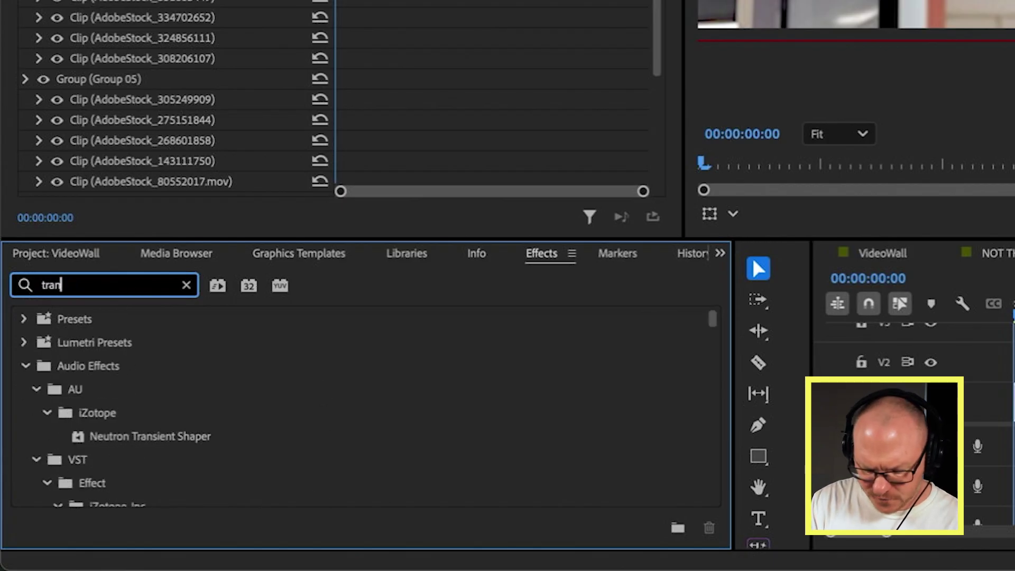
type("sform")
scroll(132, 444, "down", 2)
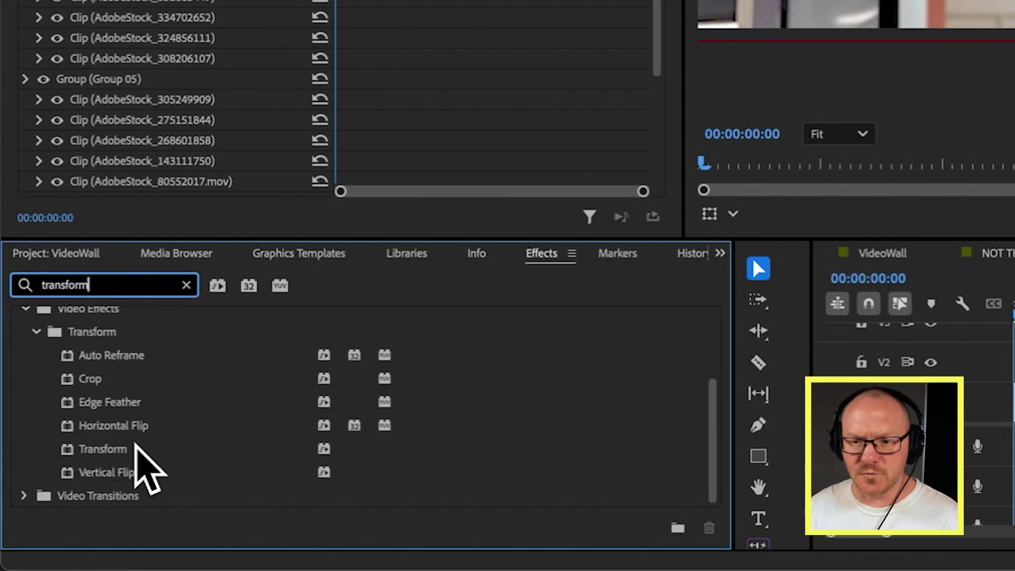
left_click(124, 449)
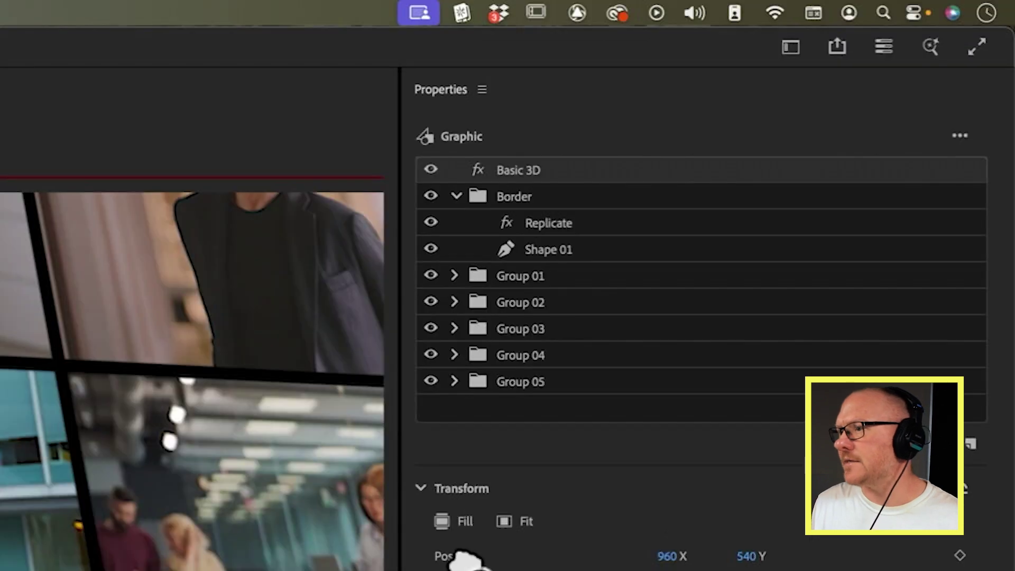
left_click_drag(465, 560, 526, 197)
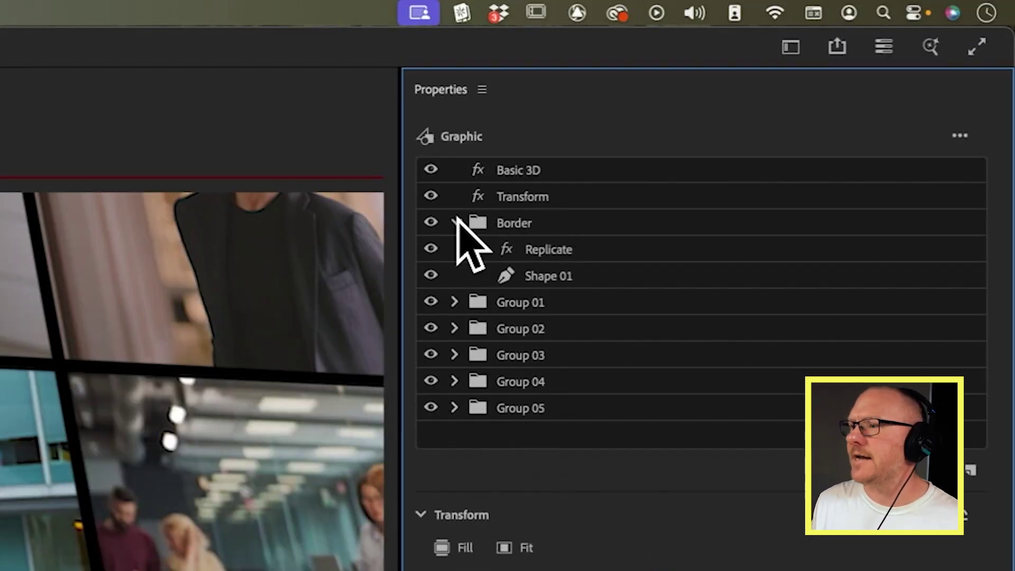
left_click(457, 222)
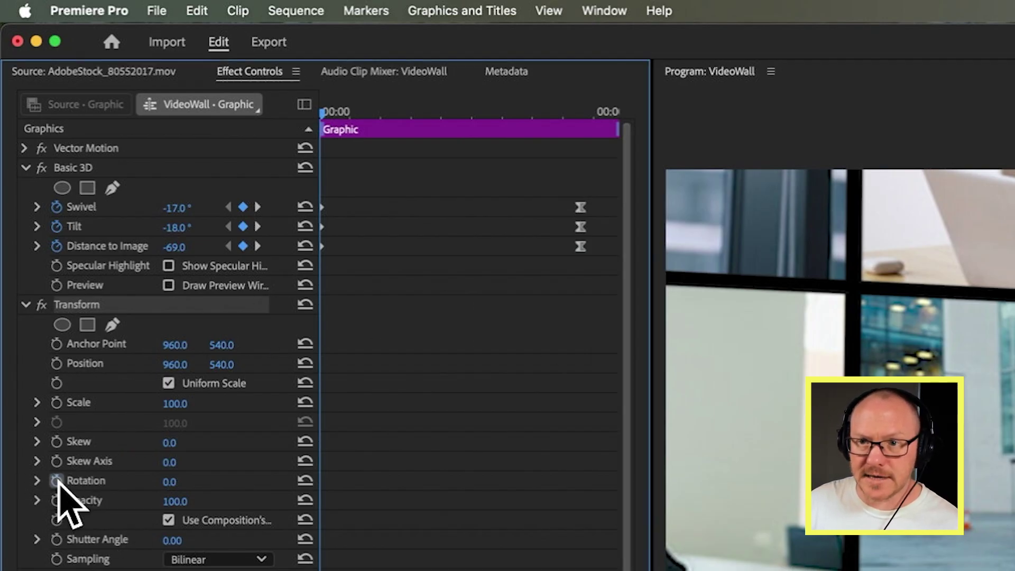
Step: Animate the Transform effect's Rotation from -23° at the start to 0° at 00:00:04:07 with Ease In, and preview it
left_click(57, 480)
left_click_drag(329, 109, 575, 161)
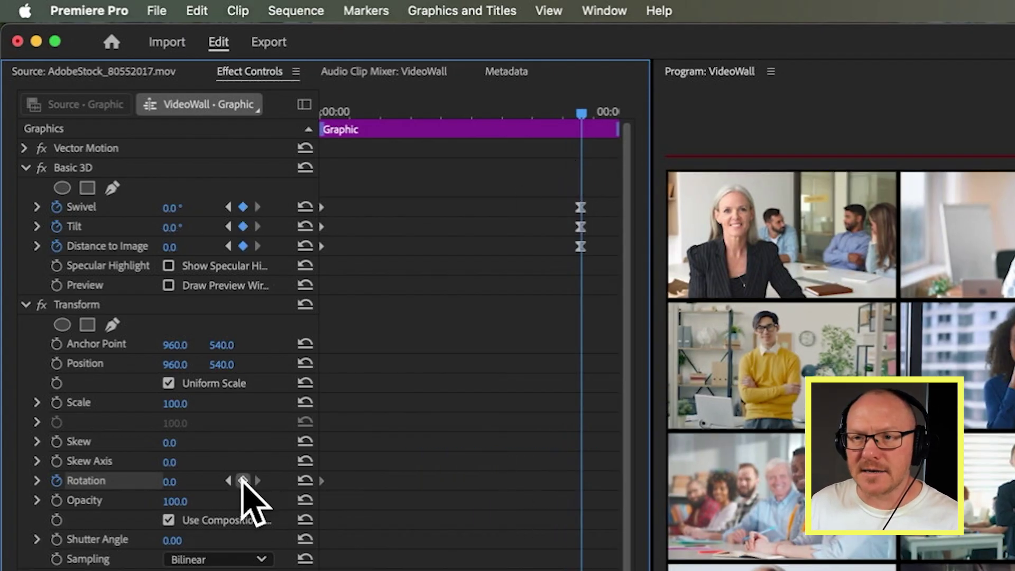
right_click(581, 481)
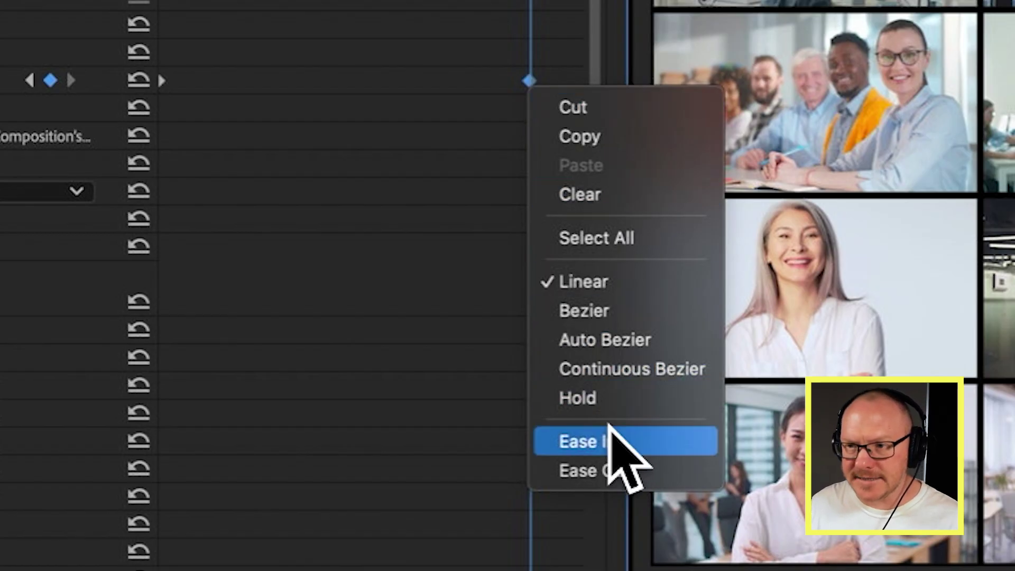
left_click(608, 441)
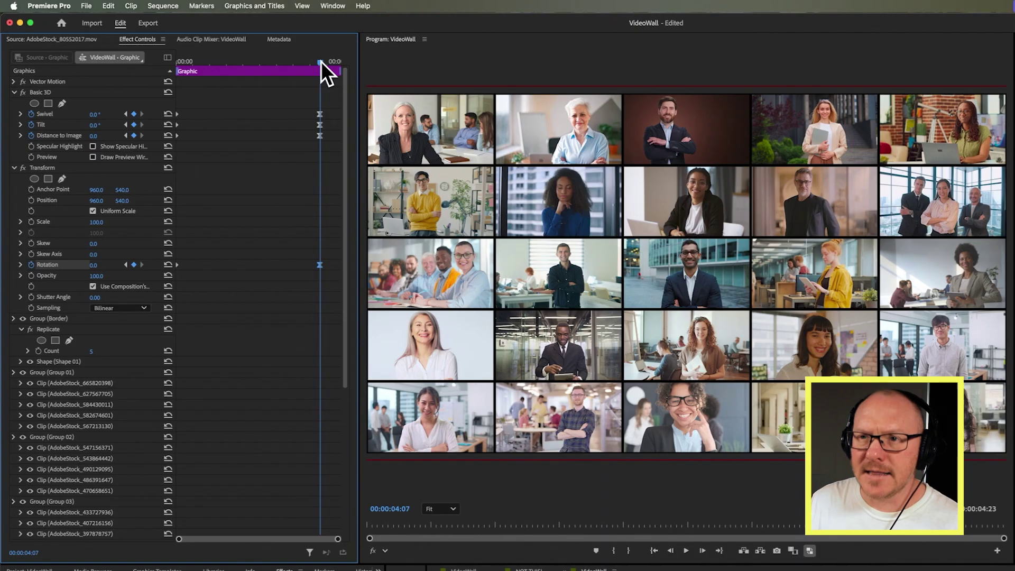
left_click_drag(322, 61, 155, 66)
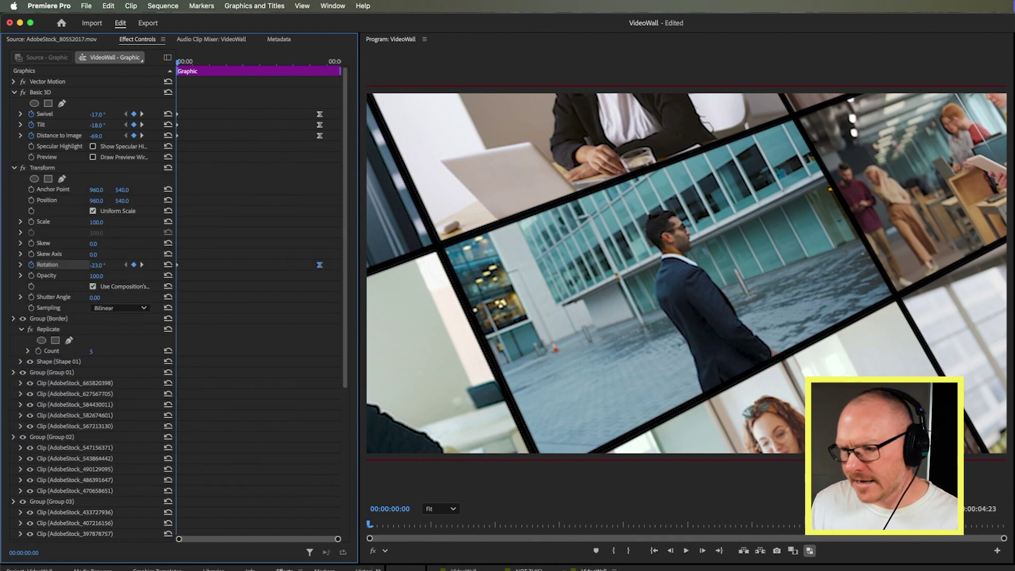
key("space")
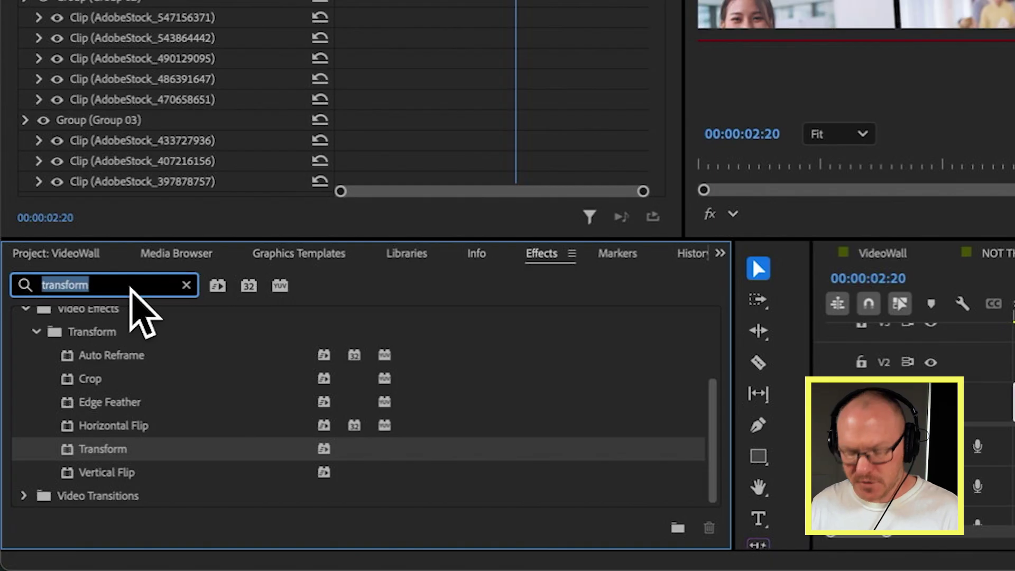
Step: Find the Lens Distortion effect and apply it to the graphic between Transform and the Border group
type("lens")
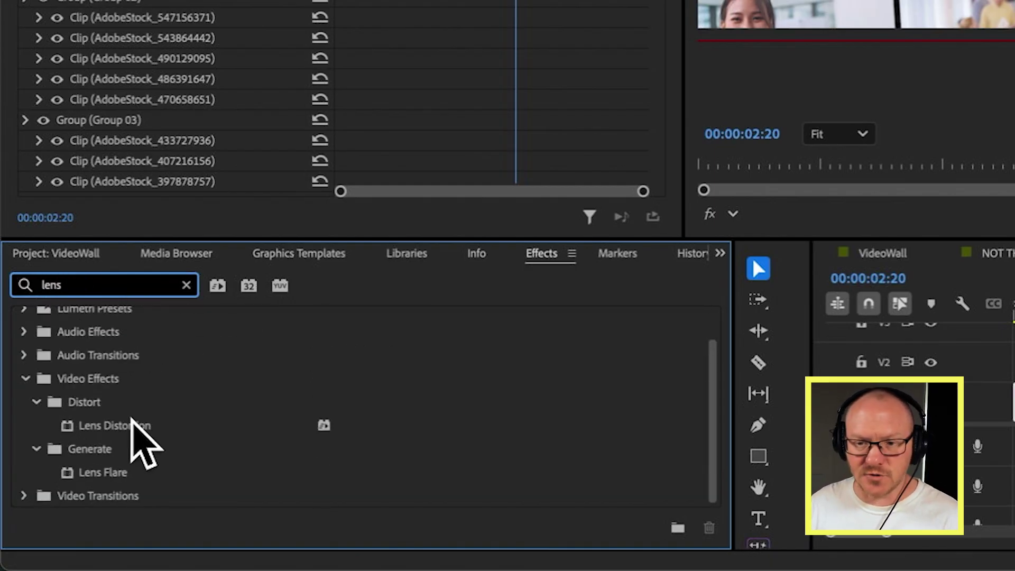
left_click(133, 423)
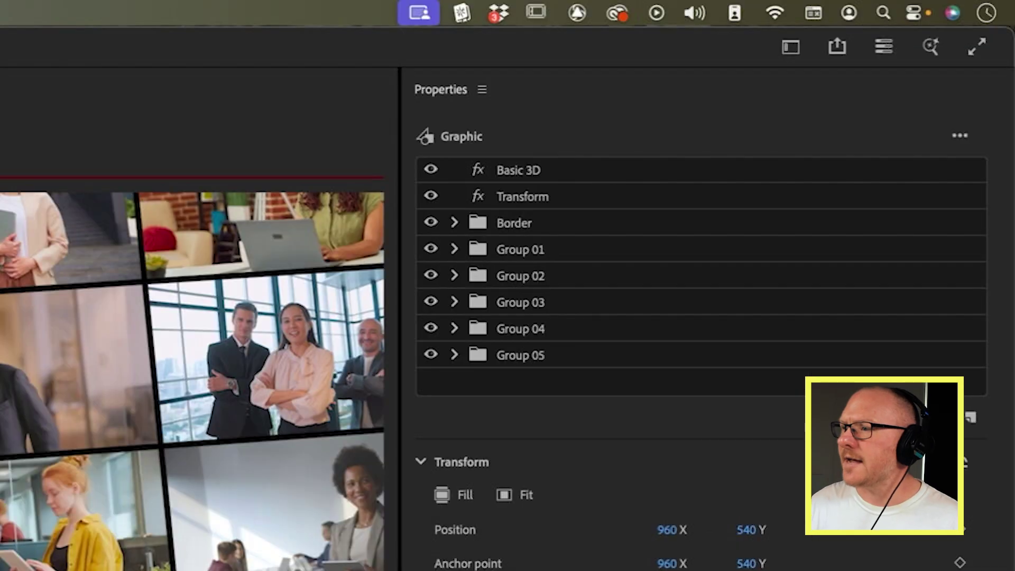
left_click_drag(211, 534, 518, 207)
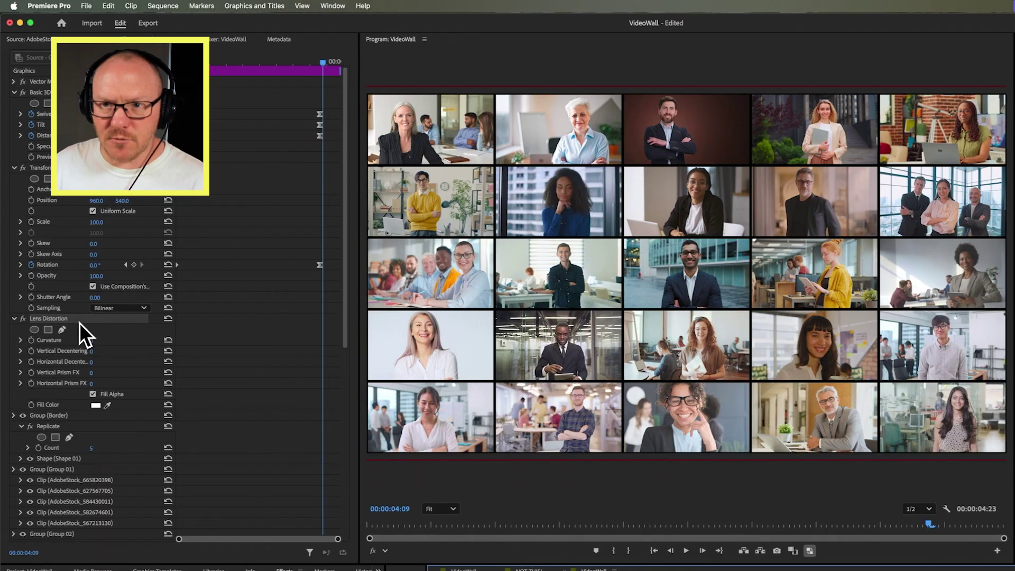
Step: Set Lens Distortion's Curvature to -18 and play the animation backwards to check the curved wall
left_click(91, 340)
type("-2")
key("Return")
left_click_drag(91, 340, 66, 340)
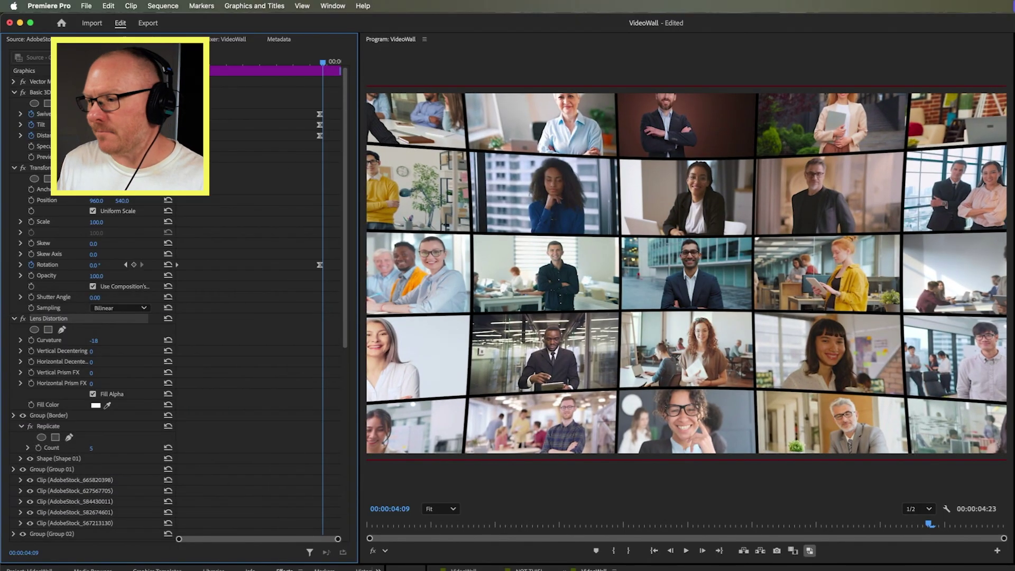
key("j")
key("j")
key("j")
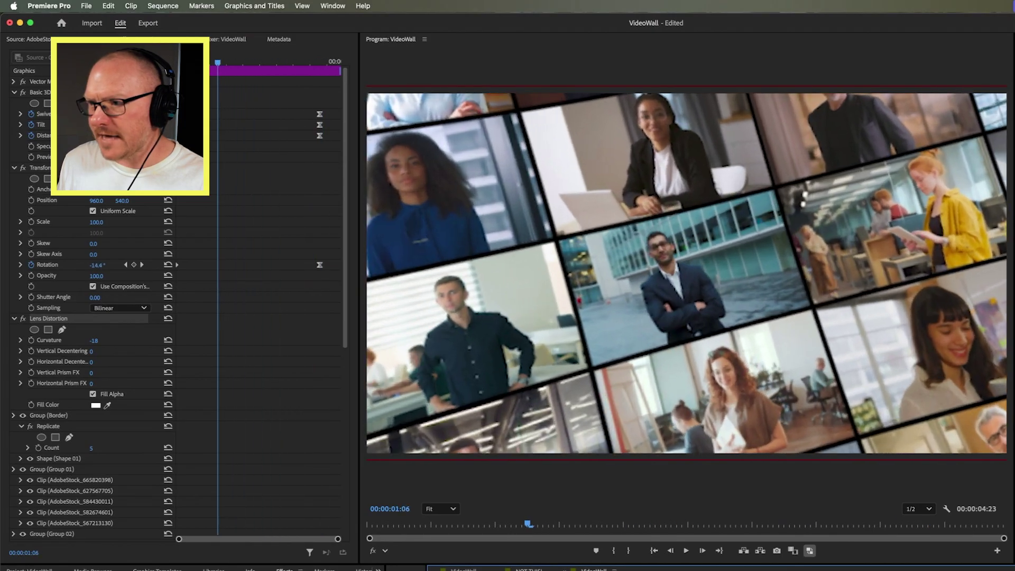